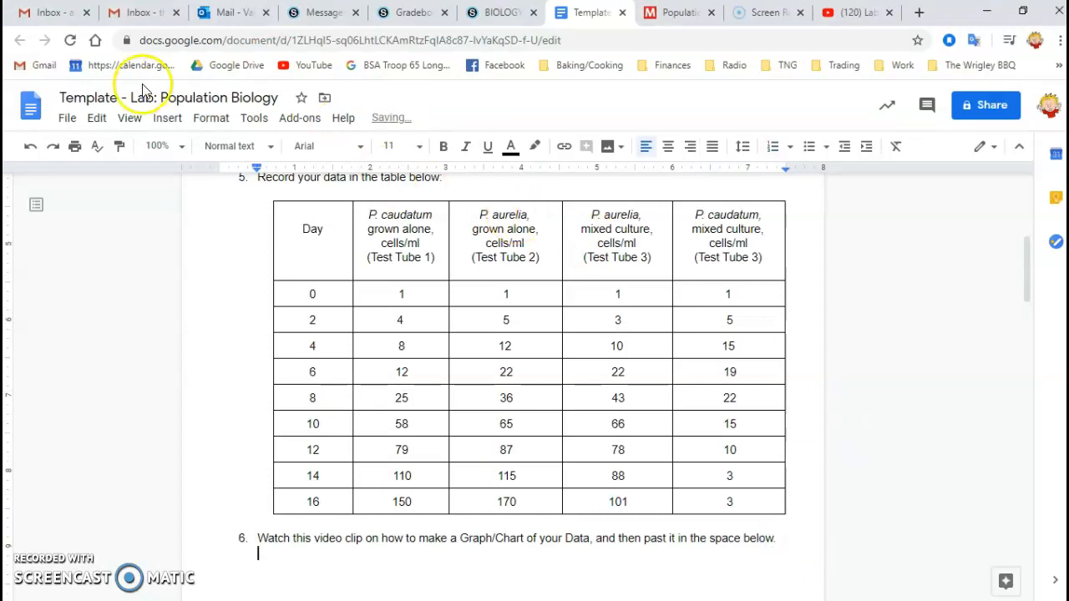
Step: Insert a line chart in the blank space under instruction 6, below the data table
{"action": "left_click", "coordinate": [163, 122]}
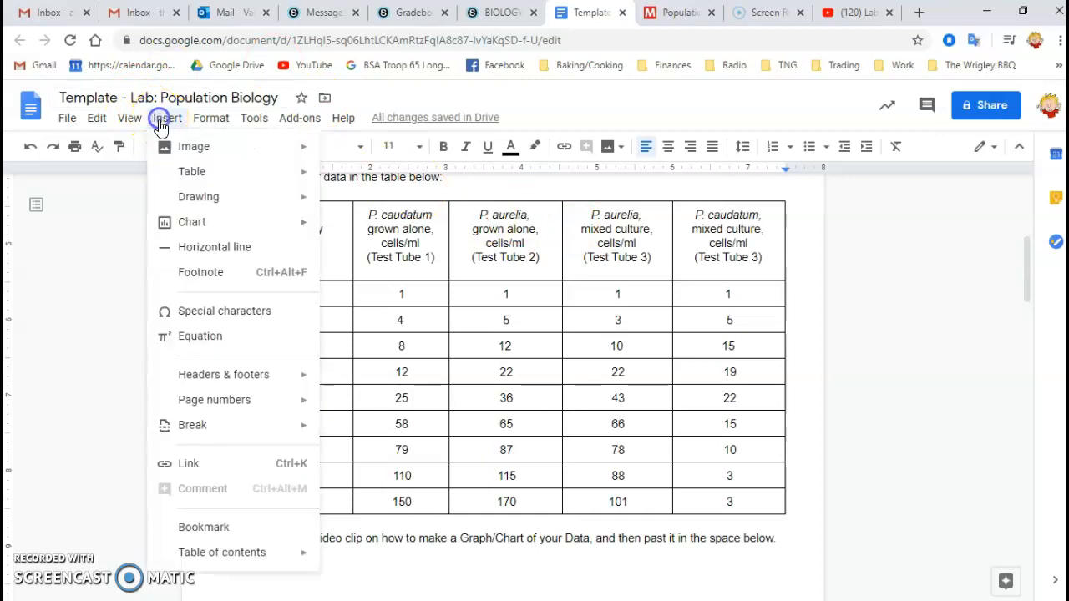
{"action": "left_click", "coordinate": [191, 227]}
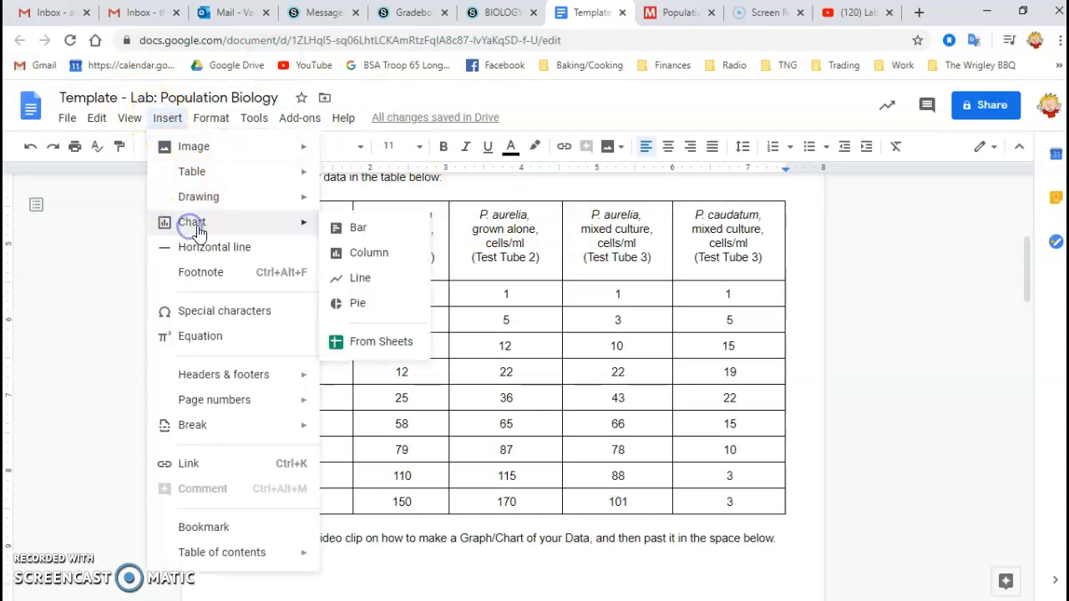
{"action": "left_click", "coordinate": [357, 281]}
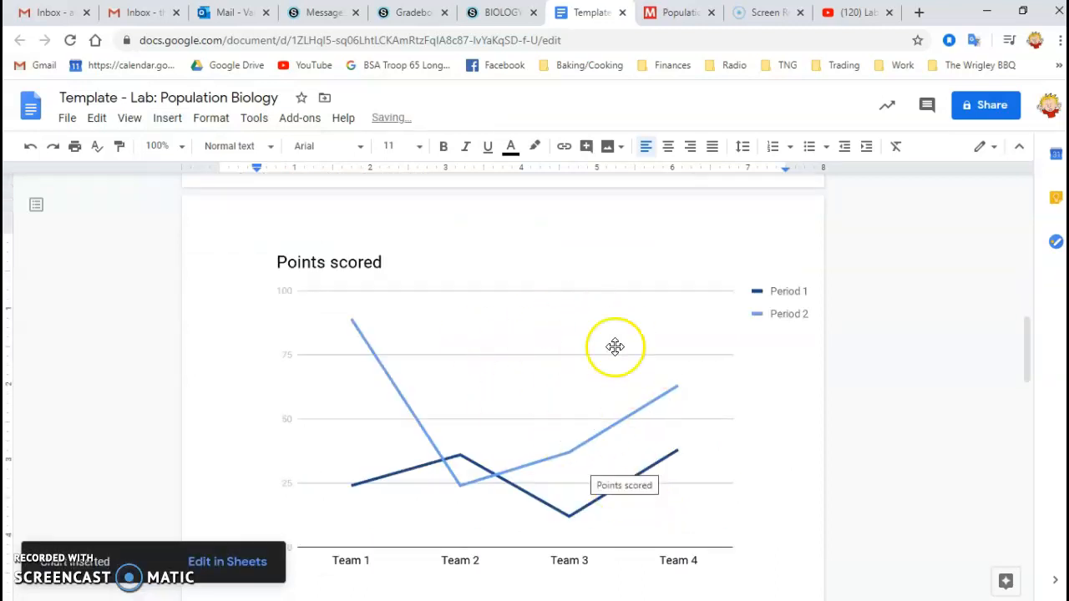
Step: Open the linked source spreadsheet of the inserted Points scored chart
{"action": "left_click", "coordinate": [714, 317]}
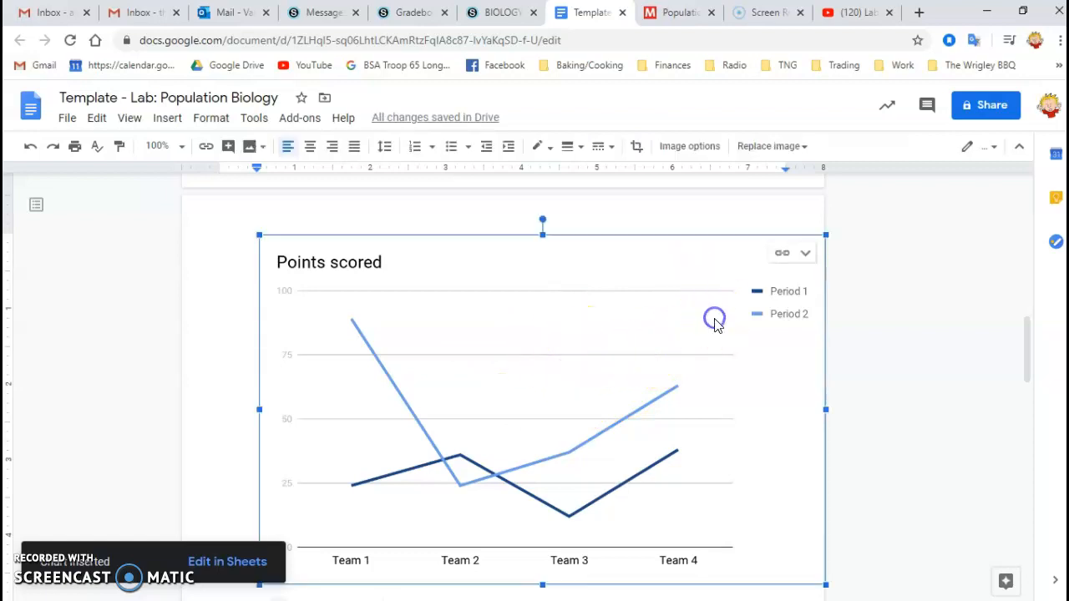
{"action": "left_click", "coordinate": [781, 258]}
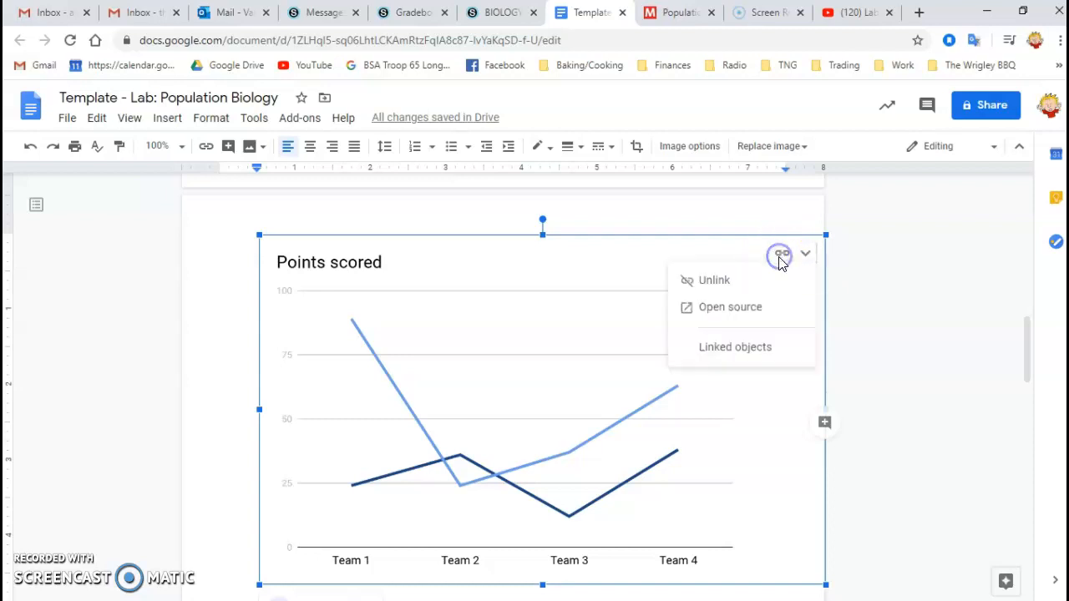
{"action": "left_click", "coordinate": [717, 309]}
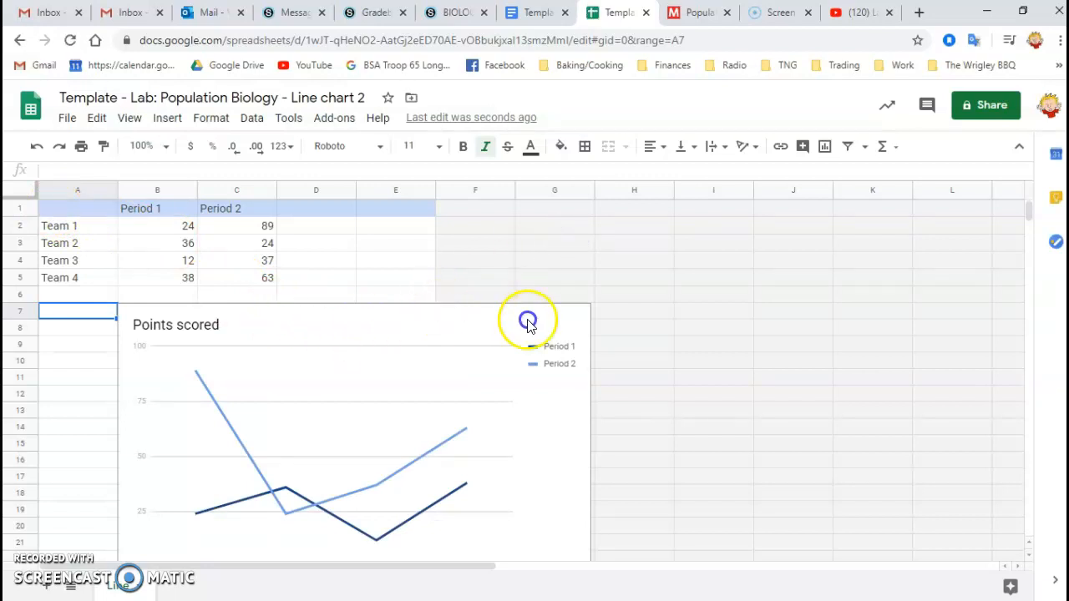
Step: Move the Points scored chart beside the sample data, so it starts around column F and leaves columns A to E free
{"action": "left_click", "coordinate": [284, 306]}
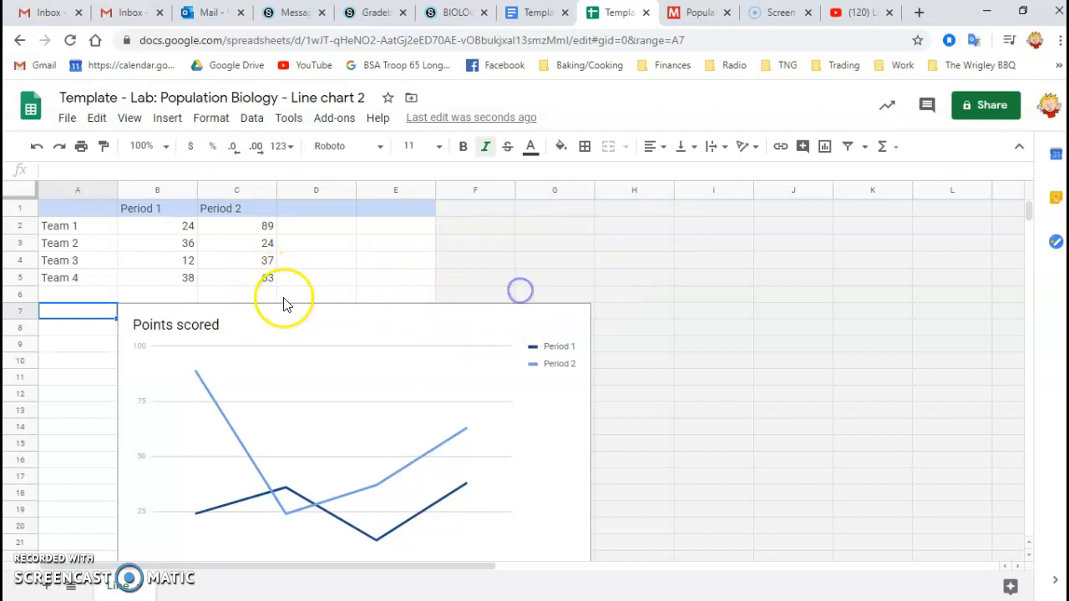
{"action": "left_click_drag", "start_coordinate": [277, 309], "coordinate": [609, 231]}
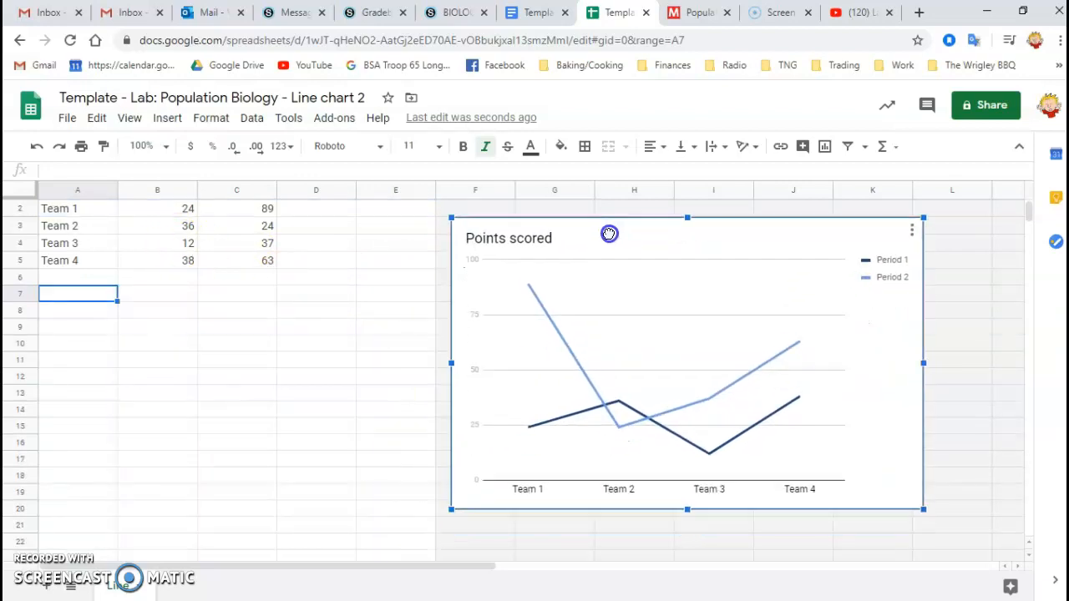
{"action": "left_click", "coordinate": [273, 310]}
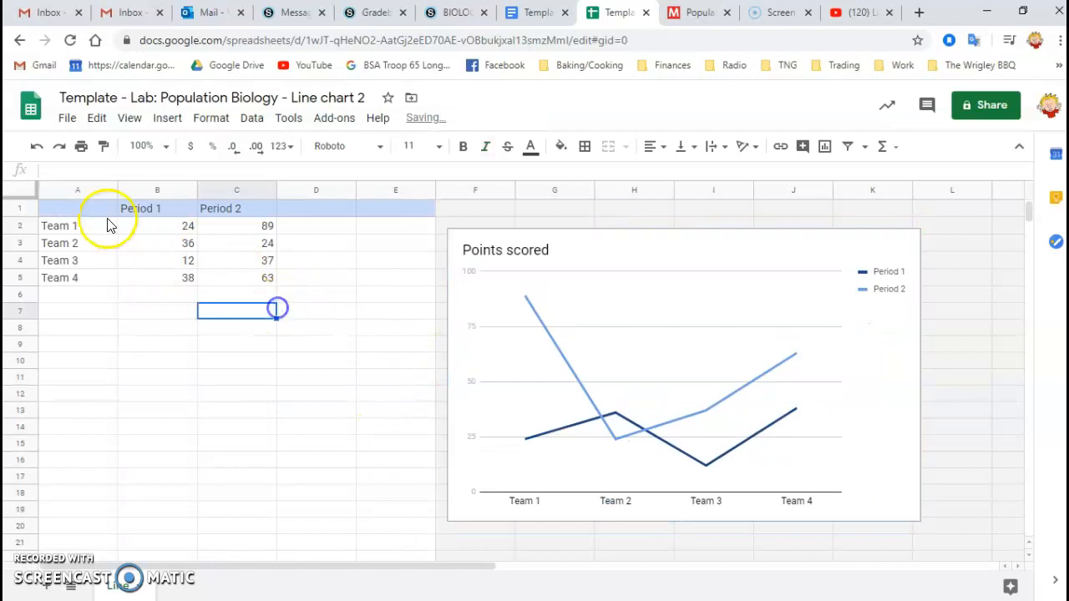
Step: Try to delete the sample data cells A1:D9 by shifting the remaining cells left
{"action": "left_click_drag", "start_coordinate": [77, 214], "coordinate": [305, 346]}
{"action": "right_click", "coordinate": [175, 262]}
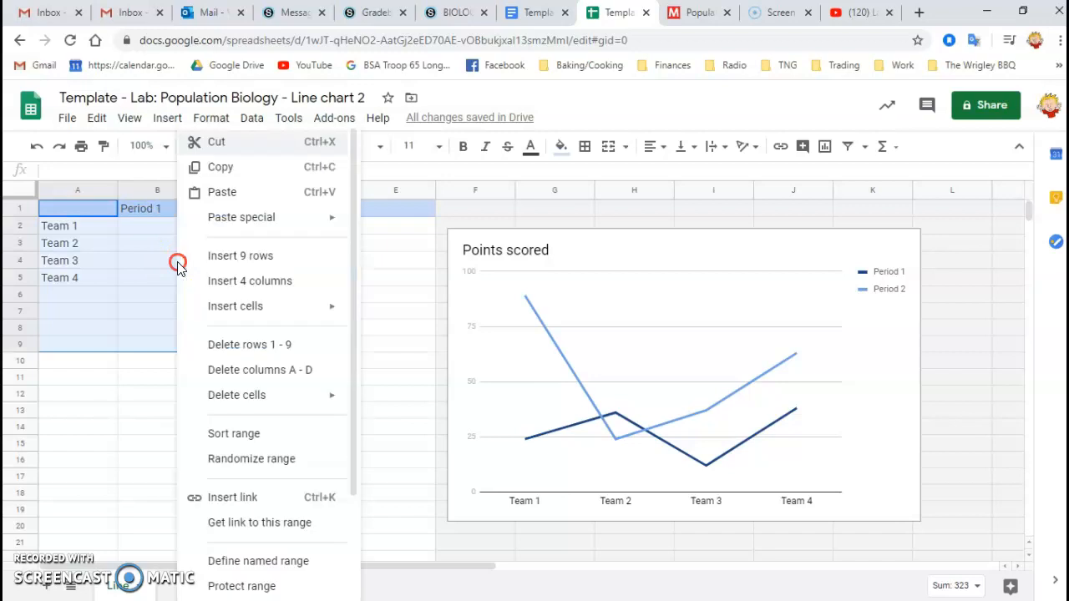
{"action": "mouse_move", "coordinate": [272, 404]}
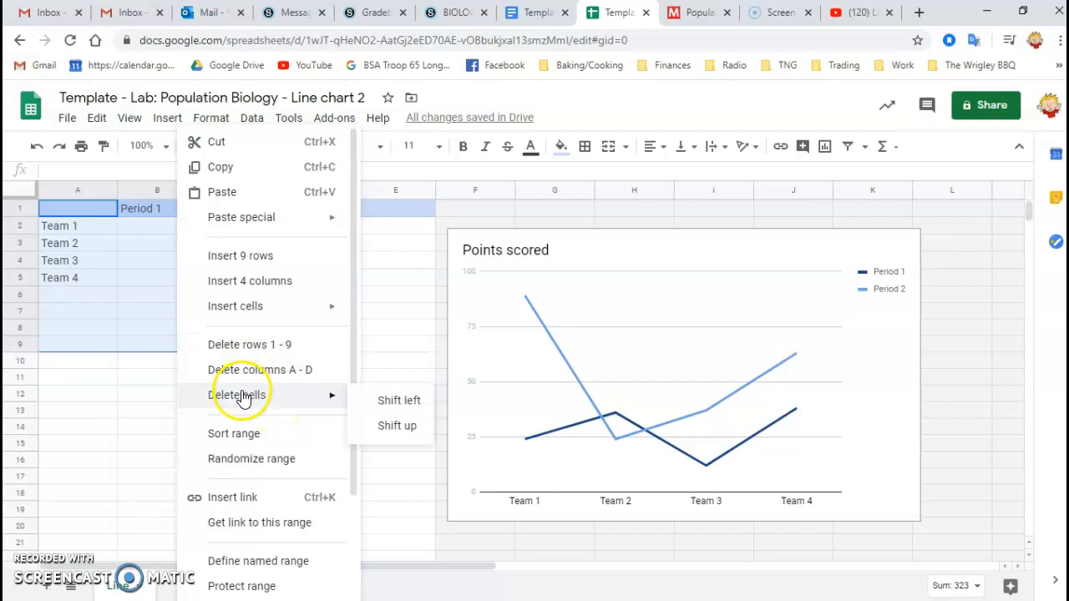
{"action": "left_click", "coordinate": [398, 402]}
{"action": "left_click", "coordinate": [213, 415]}
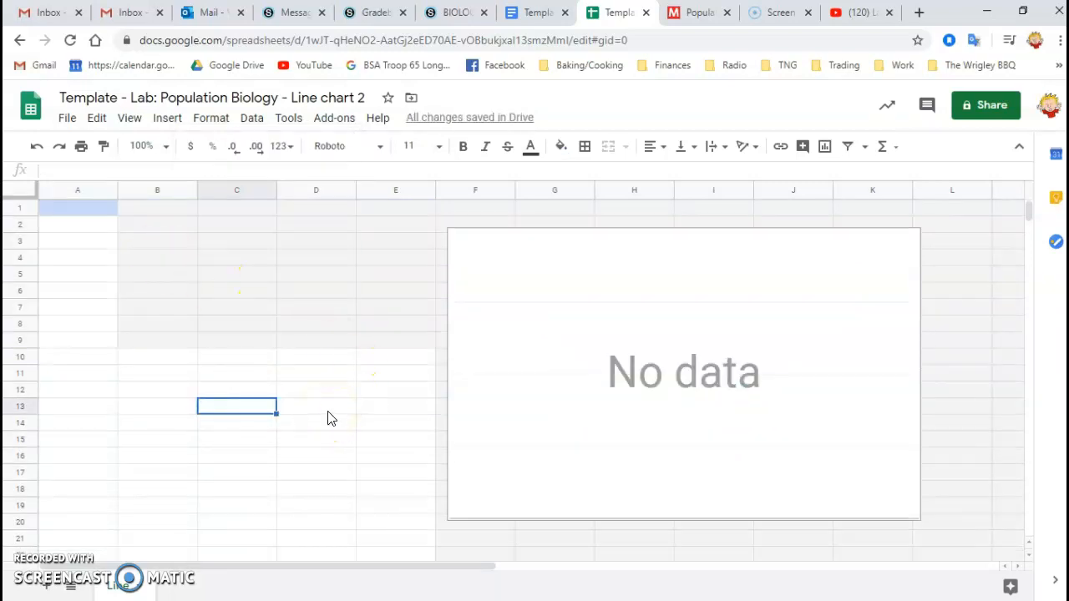
{"action": "key", "text": "ctrl+z"}
{"action": "left_click", "coordinate": [269, 398]}
{"action": "left_click", "coordinate": [78, 206]}
{"action": "left_click_drag", "start_coordinate": [78, 206], "coordinate": [256, 308]}
{"action": "right_click", "coordinate": [213, 247]}
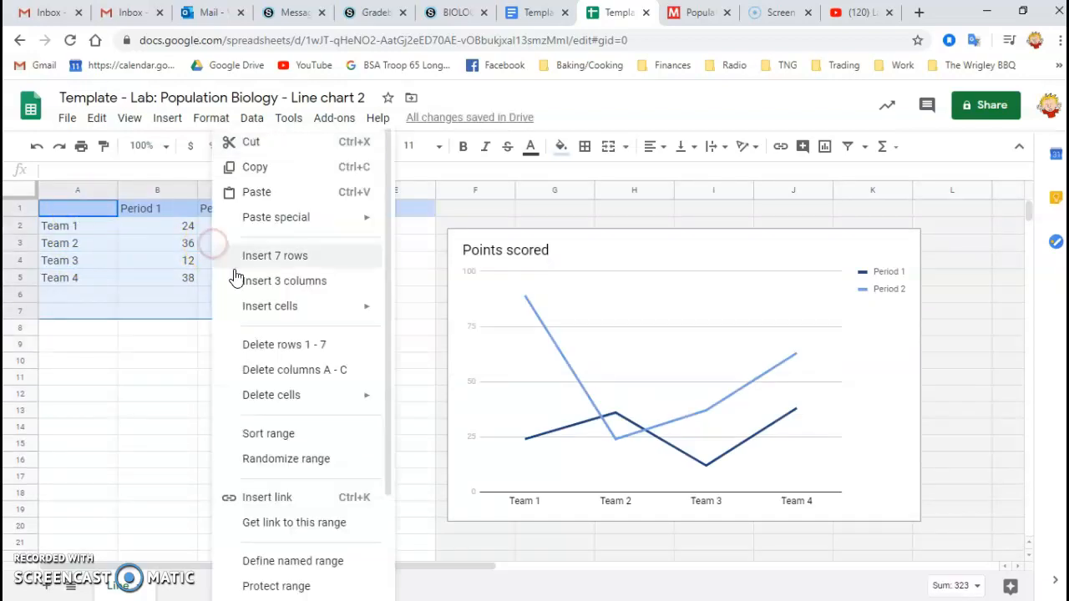
{"action": "scroll", "coordinate": [289, 461], "scroll_direction": "down", "scroll_amount": 3}
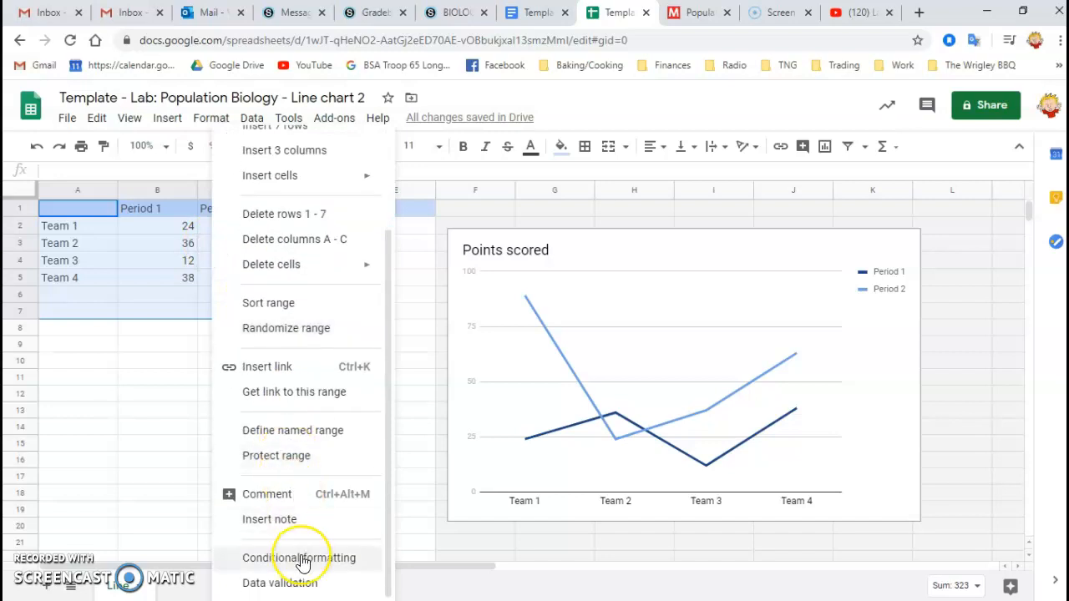
{"action": "scroll", "coordinate": [302, 565], "scroll_direction": "up", "scroll_amount": 3}
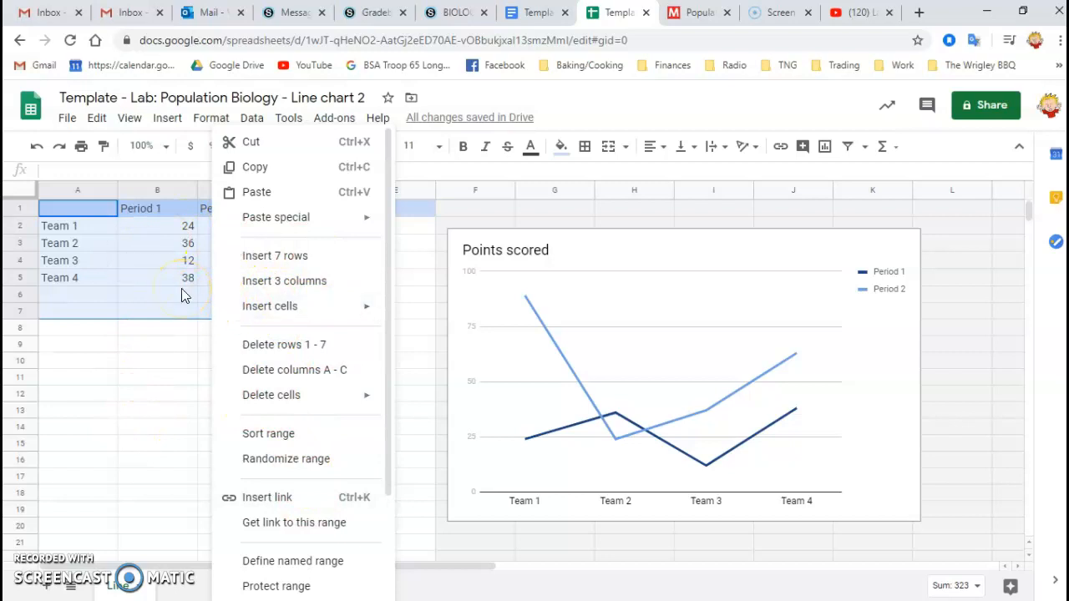
{"action": "left_click", "coordinate": [209, 418]}
Step: Clear the contents of the sample data range A1:D7
{"action": "left_click_drag", "start_coordinate": [329, 316], "coordinate": [79, 209]}
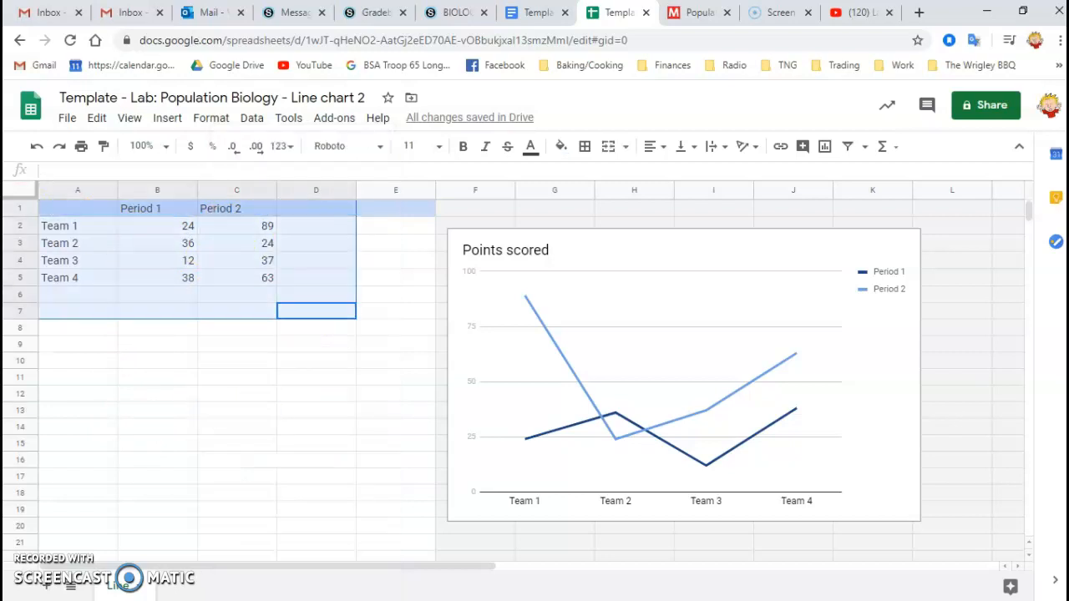
{"action": "key", "text": "Delete"}
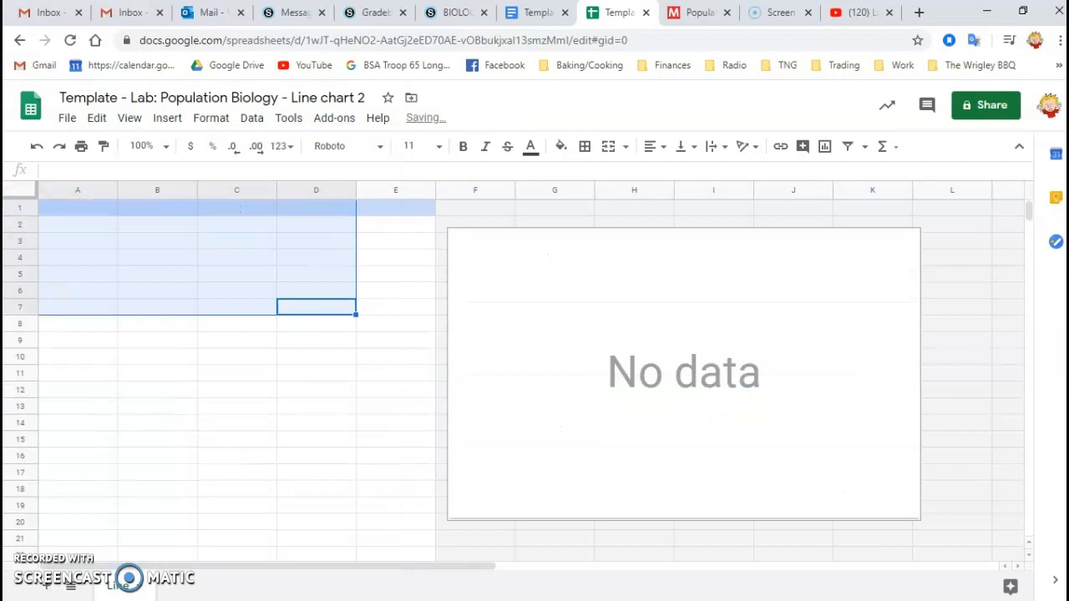
{"action": "left_click", "coordinate": [128, 393]}
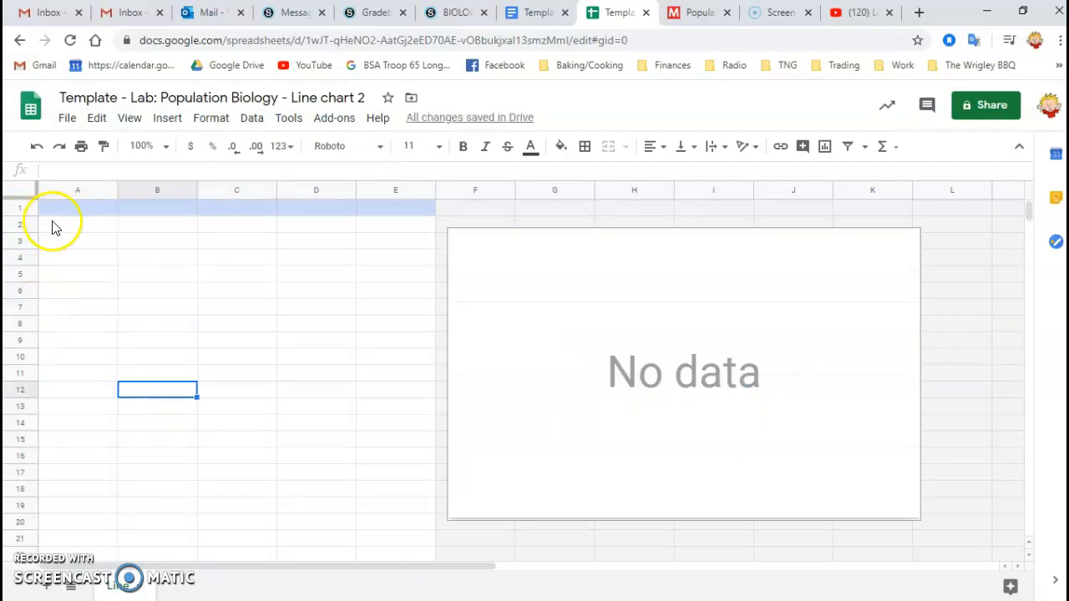
{"action": "left_click", "coordinate": [274, 344]}
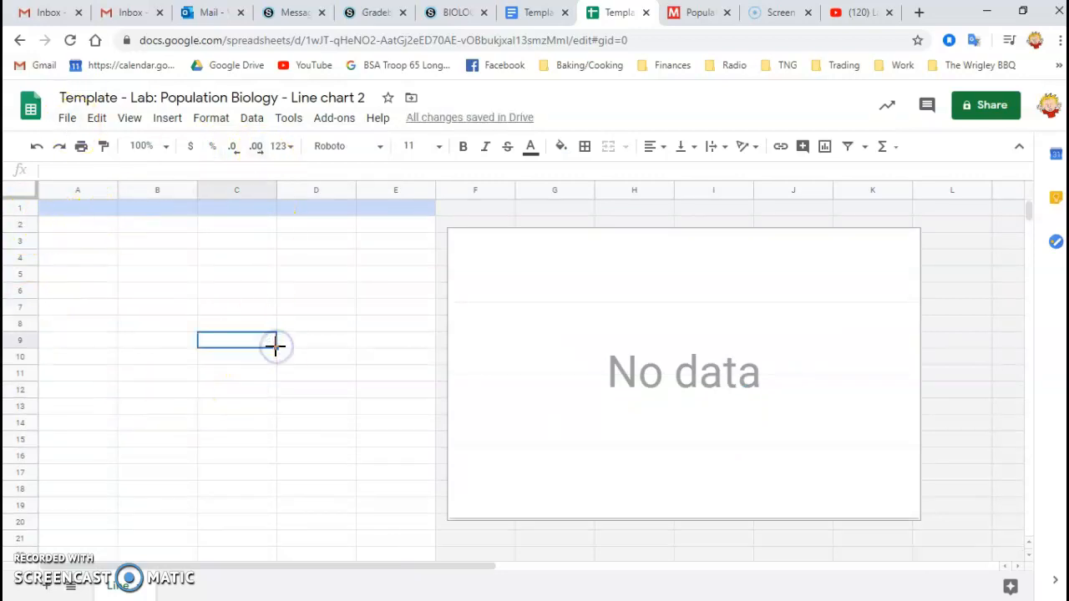
{"action": "left_click", "coordinate": [148, 254]}
{"action": "left_click", "coordinate": [310, 390]}
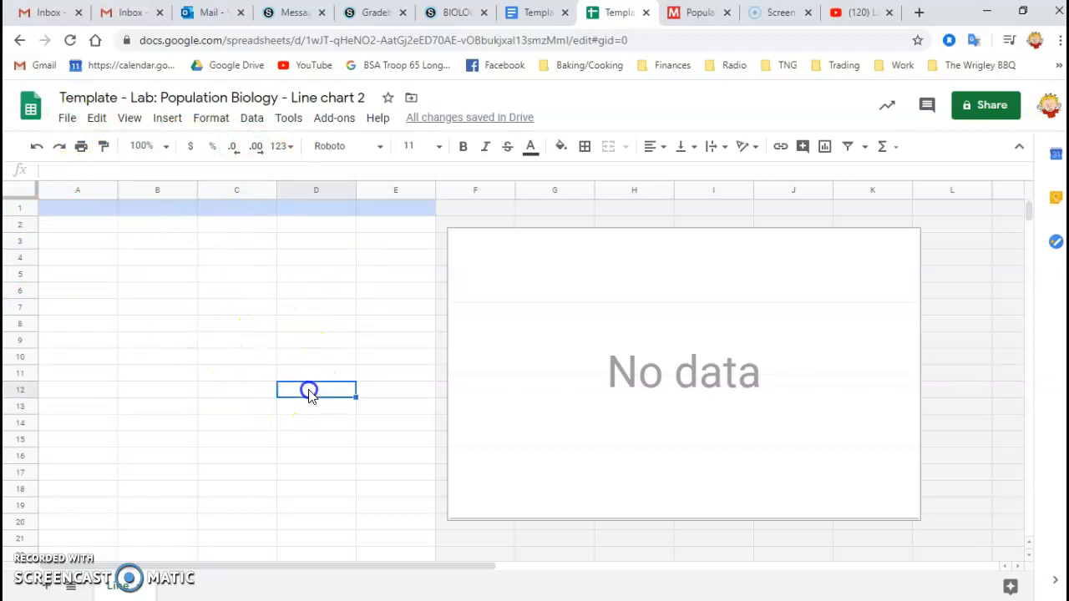
Step: Switch to the lab document in Google Docs and copy the whole data table, from the header row through day 16
{"action": "left_click", "coordinate": [524, 19]}
{"action": "scroll", "coordinate": [562, 408], "scroll_direction": "up", "scroll_amount": 10}
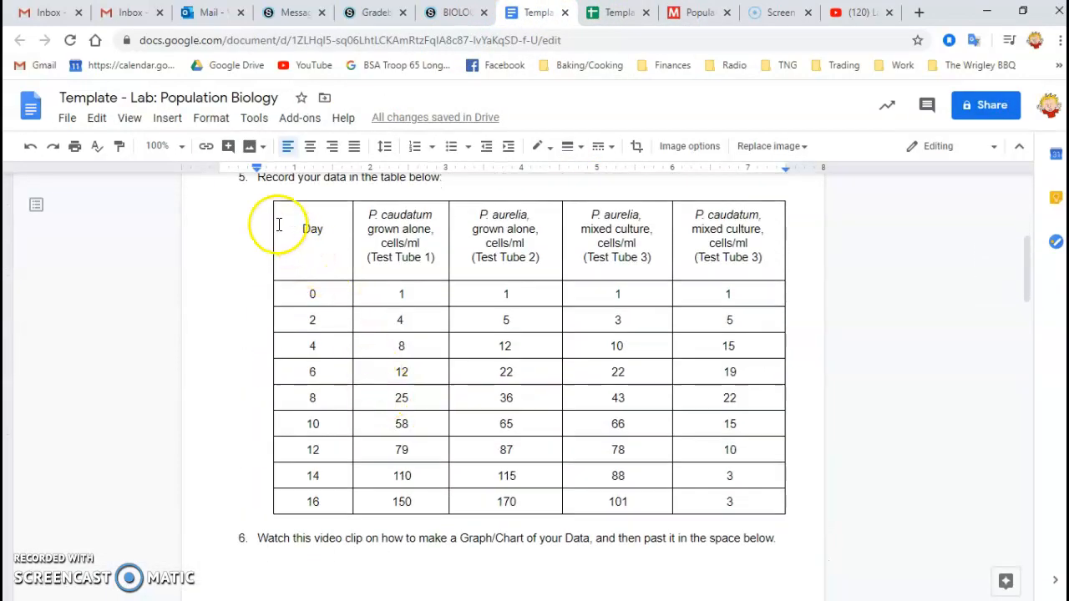
{"action": "left_click_drag", "start_coordinate": [304, 234], "coordinate": [733, 512]}
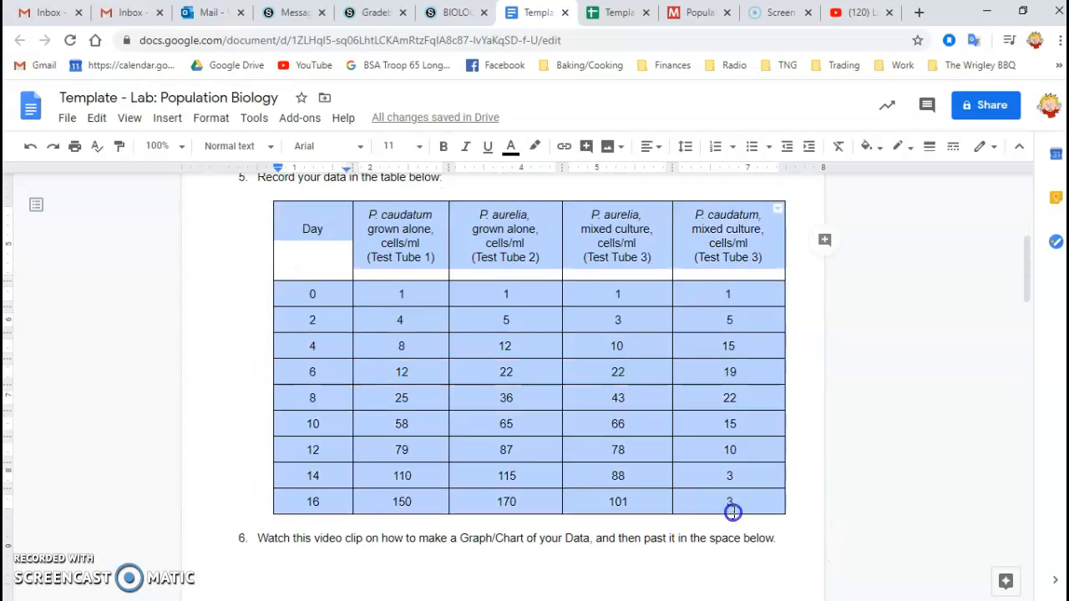
{"action": "right_click", "coordinate": [517, 364]}
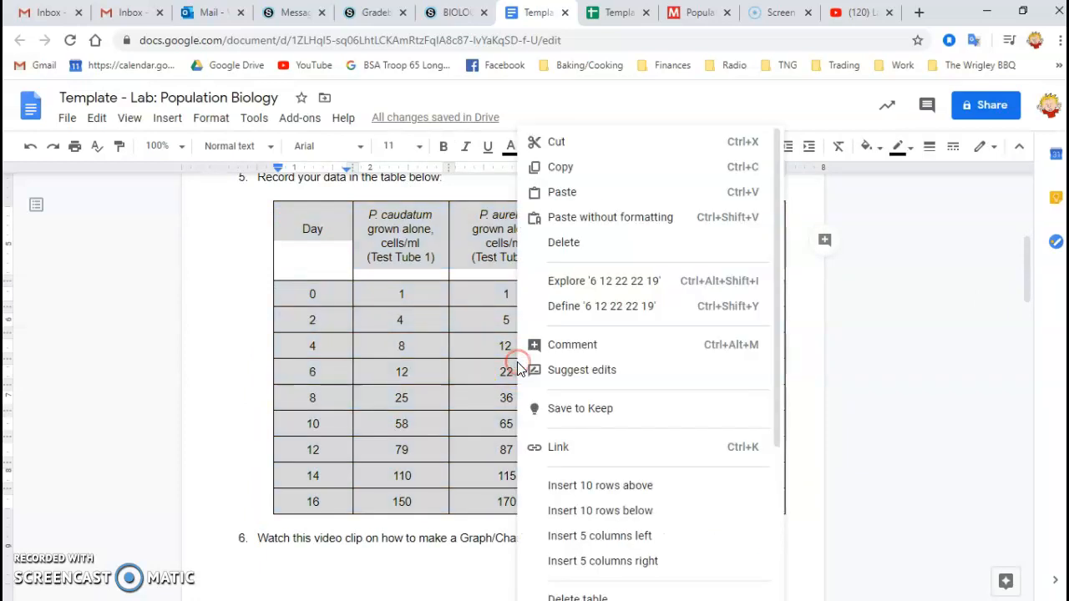
{"action": "left_click", "coordinate": [566, 170]}
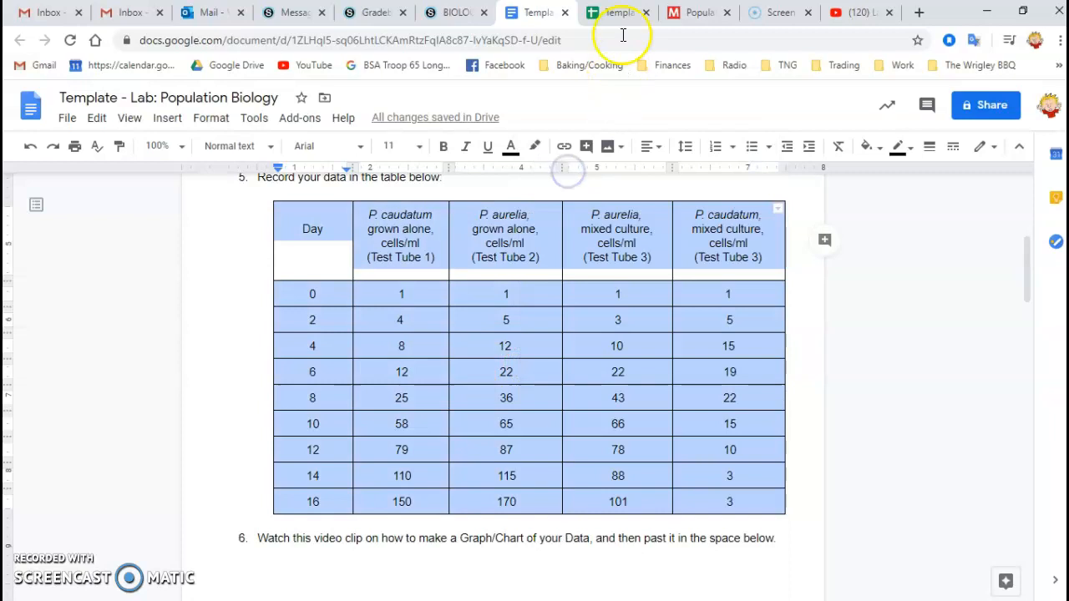
Step: Return to the chart's spreadsheet in Google Sheets and paste the copied data table at cell A1
{"action": "left_click", "coordinate": [616, 12]}
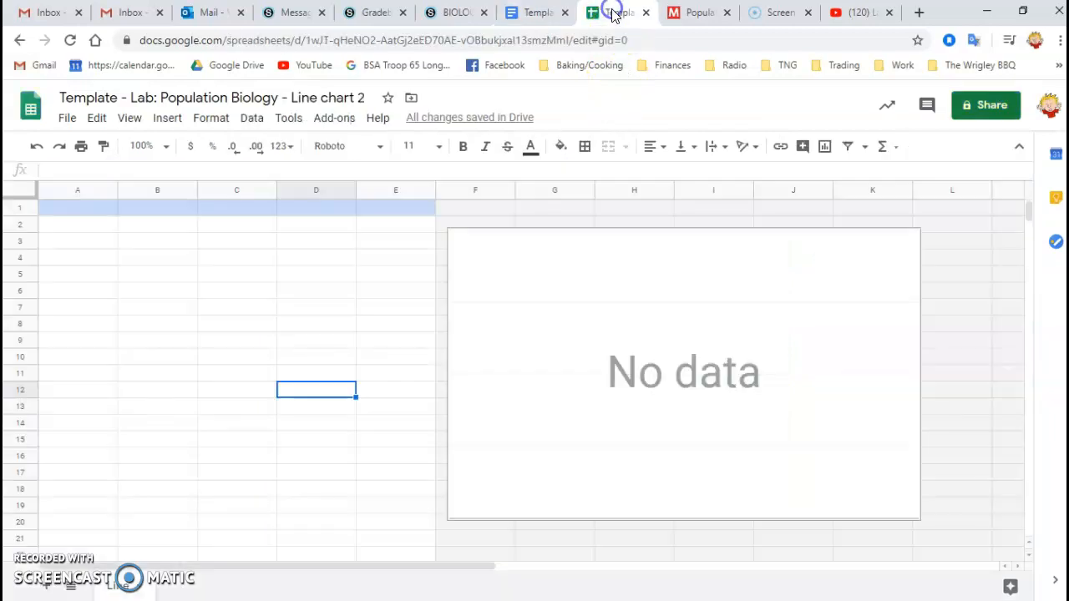
{"action": "left_click", "coordinate": [76, 209]}
{"action": "right_click", "coordinate": [76, 209]}
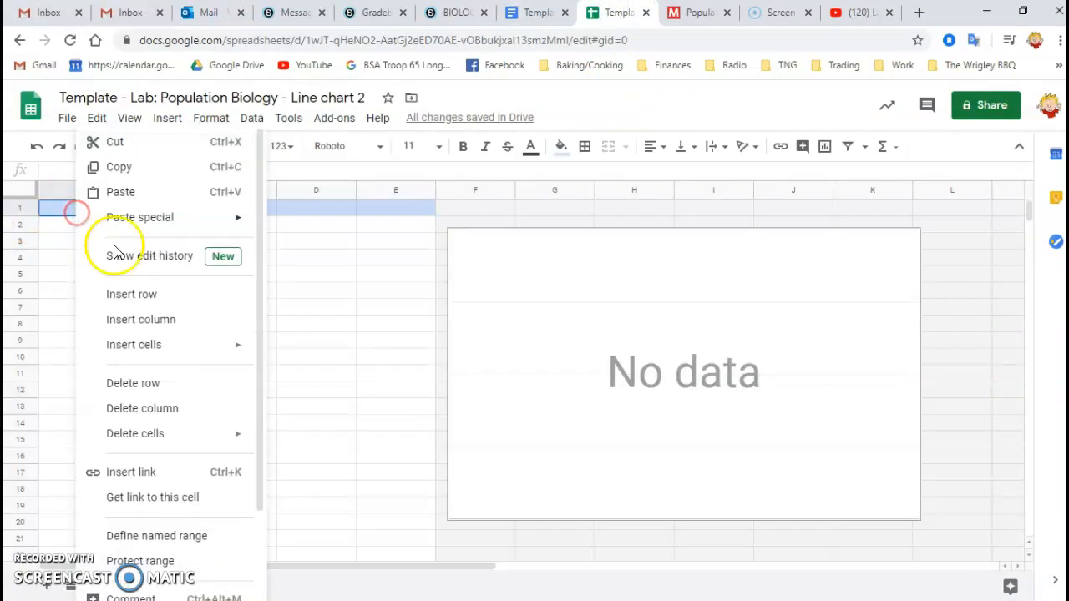
{"action": "left_click", "coordinate": [131, 194]}
{"action": "left_click", "coordinate": [282, 513]}
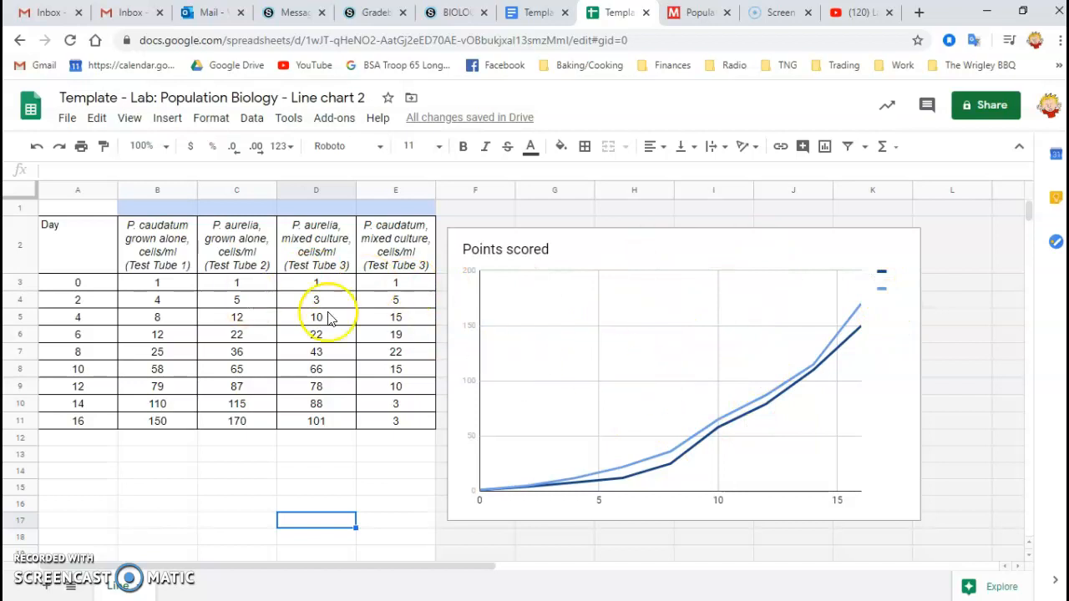
Step: Open the Points scored chart for editing and remove the A1:A11 X-axis range from its setup
{"action": "left_click", "coordinate": [895, 355]}
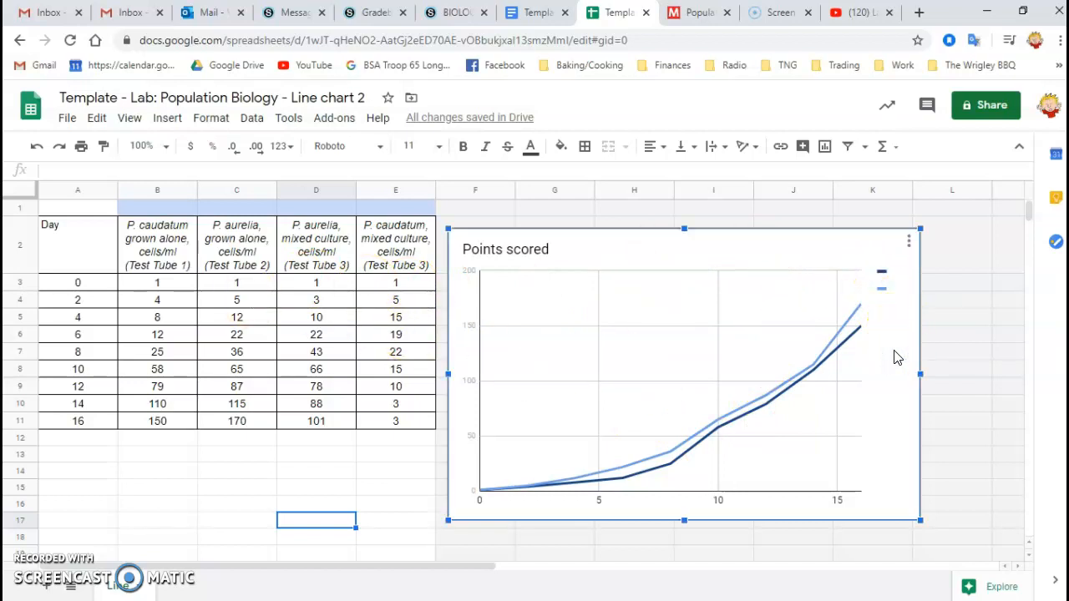
{"action": "double_click", "coordinate": [896, 358]}
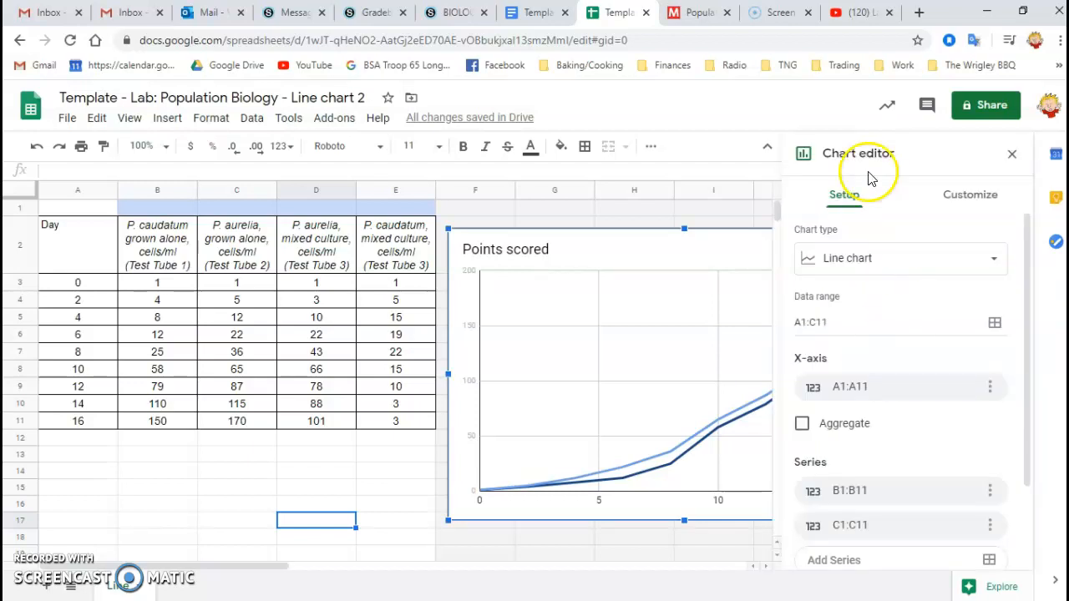
{"action": "scroll", "coordinate": [924, 365], "scroll_direction": "down", "scroll_amount": 1}
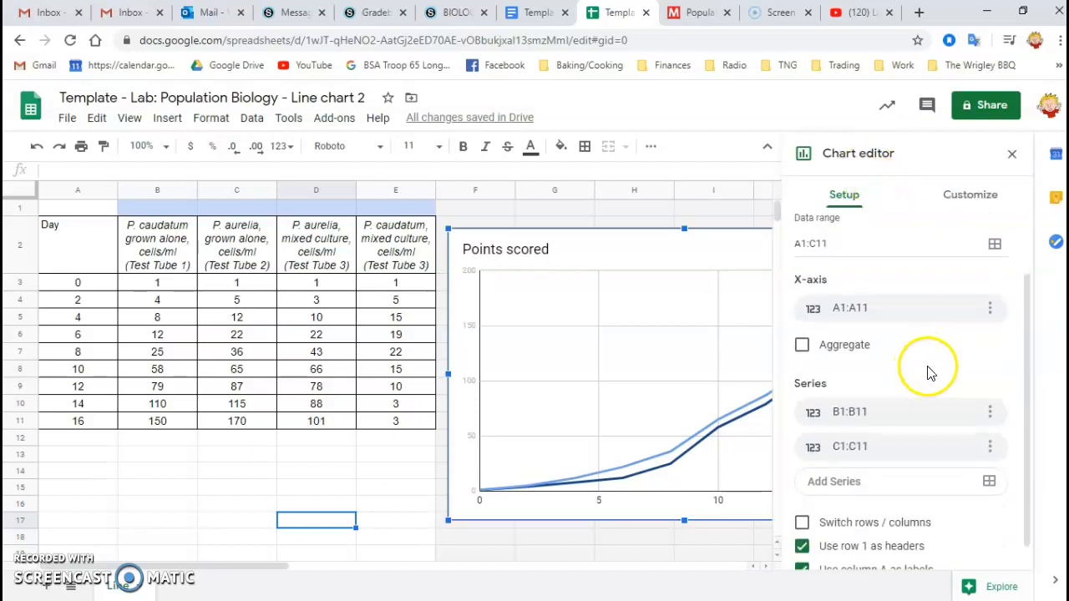
{"action": "scroll", "coordinate": [940, 384], "scroll_direction": "up", "scroll_amount": 1}
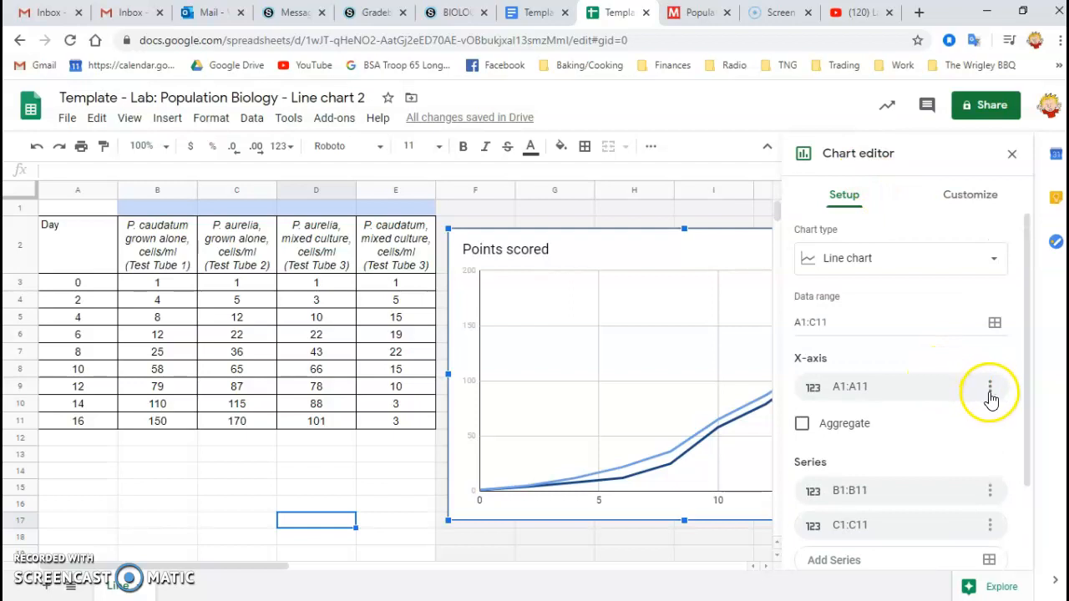
{"action": "left_click", "coordinate": [990, 392]}
{"action": "left_click", "coordinate": [953, 459]}
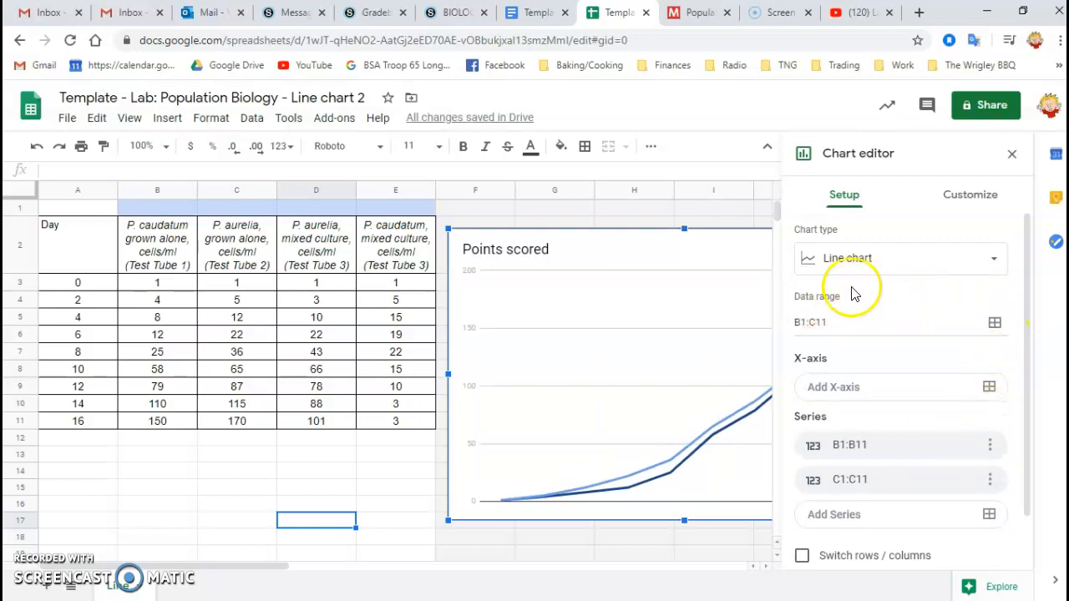
Step: Replace the chart's data range with B2:E11, covering the four population columns with their headers
{"action": "left_click", "coordinate": [993, 328]}
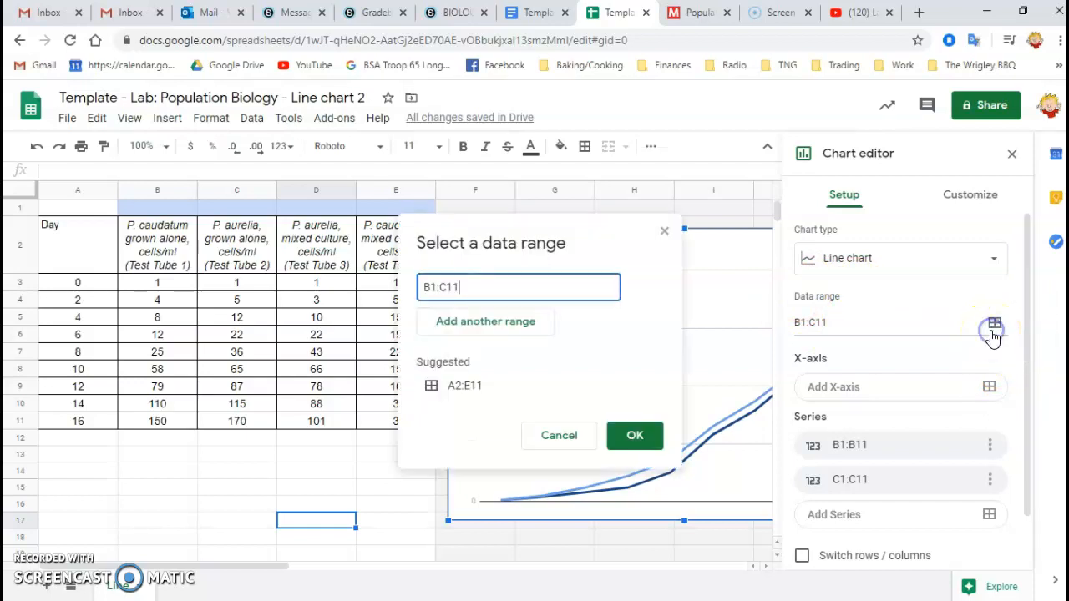
{"action": "double_click", "coordinate": [477, 286]}
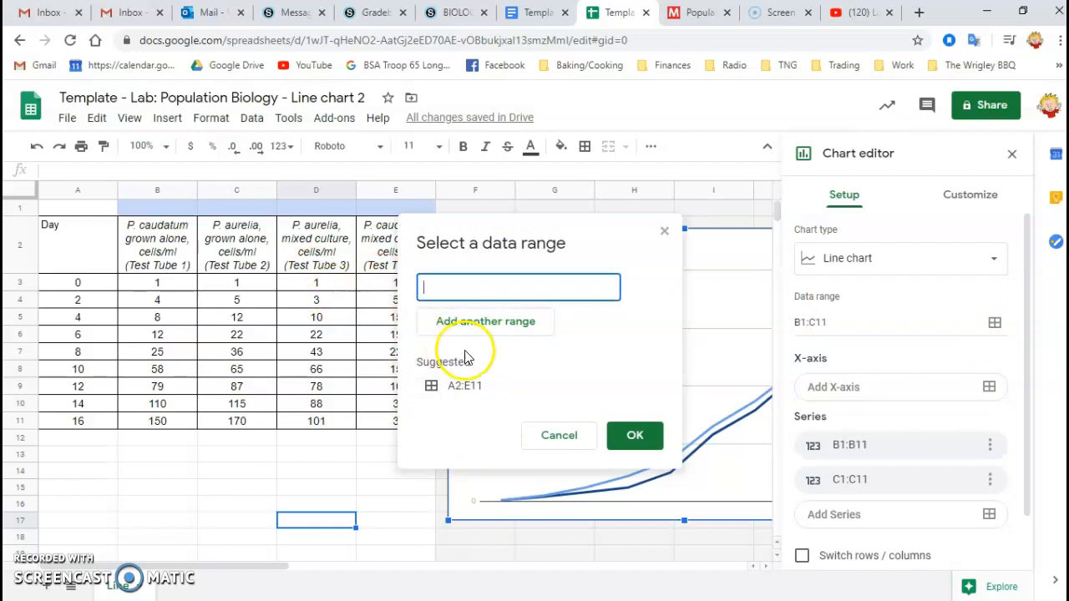
{"action": "left_click_drag", "start_coordinate": [476, 228], "coordinate": [601, 249]}
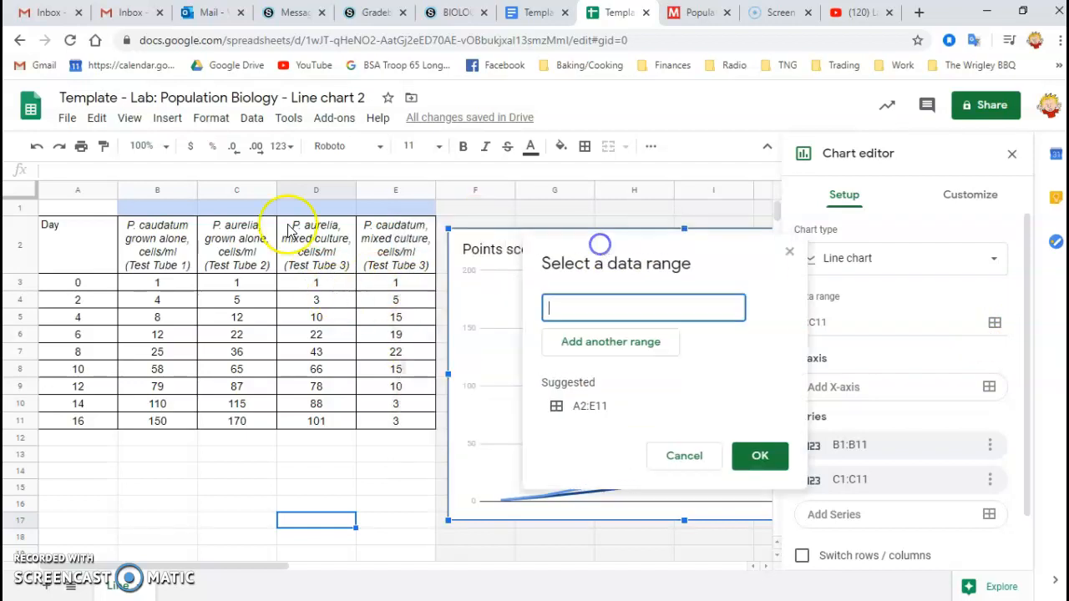
{"action": "left_click", "coordinate": [166, 242]}
{"action": "left_click_drag", "start_coordinate": [167, 242], "coordinate": [380, 423]}
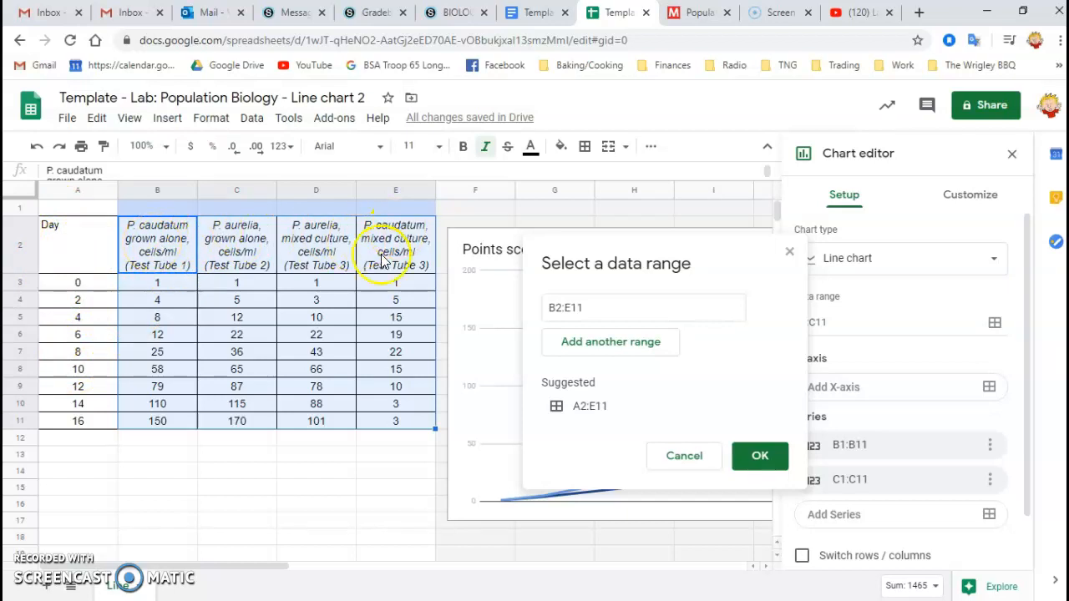
{"action": "left_click", "coordinate": [758, 464]}
{"action": "left_click", "coordinate": [728, 355]}
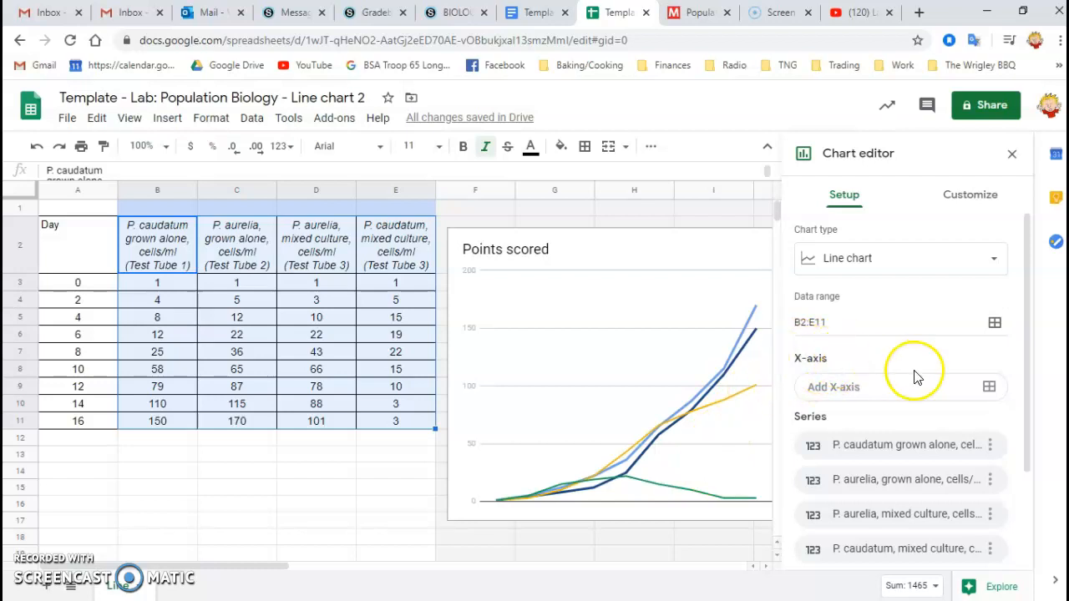
Step: Add the Day column, A2:A11, as the chart's X-axis
{"action": "left_click", "coordinate": [991, 388]}
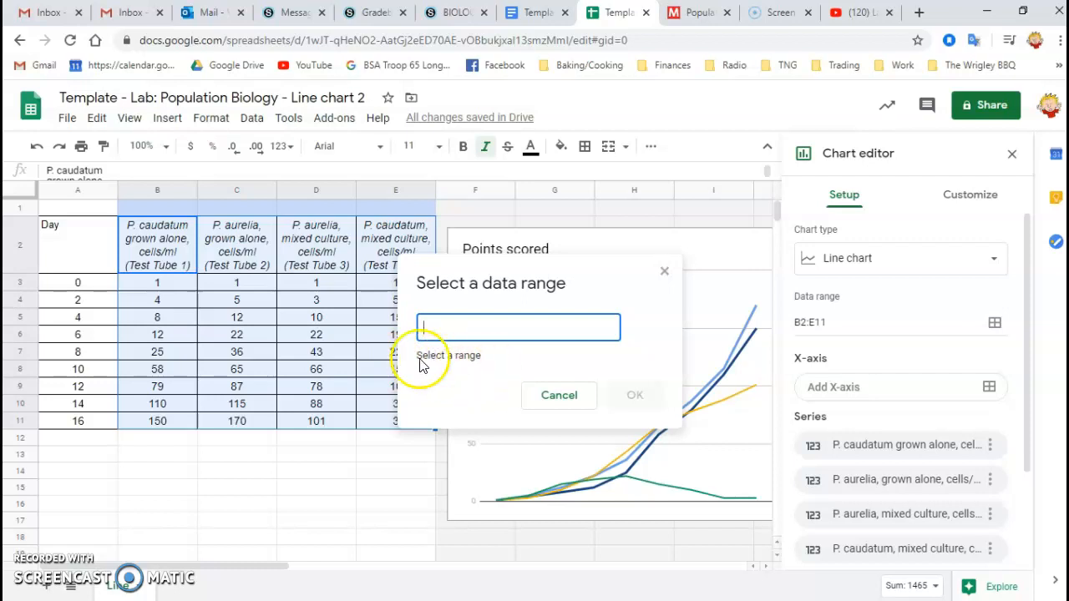
{"action": "left_click", "coordinate": [60, 260]}
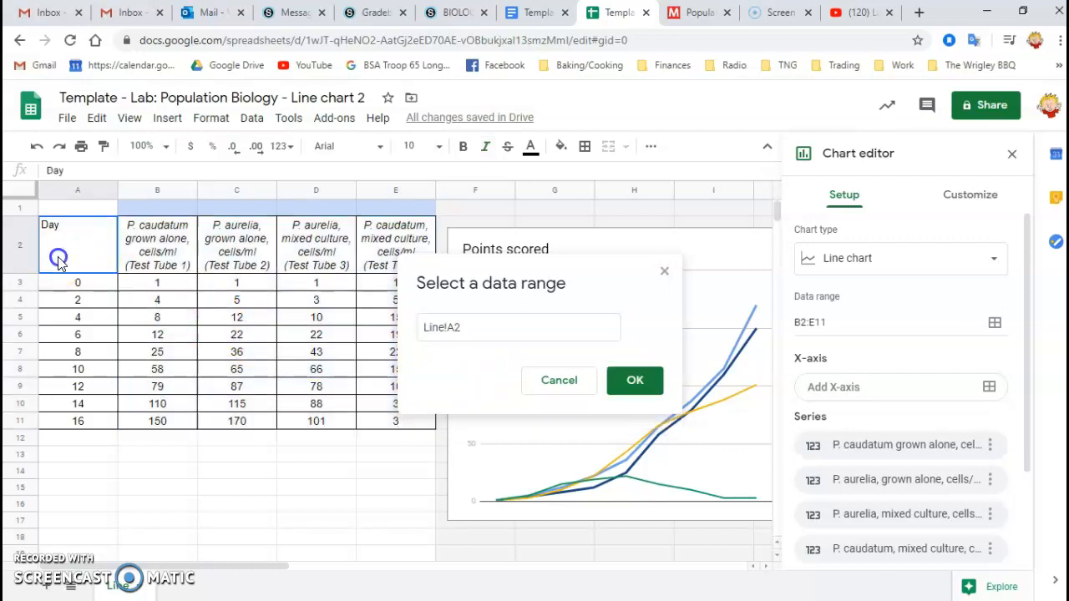
{"action": "left_click_drag", "start_coordinate": [54, 278], "coordinate": [61, 420]}
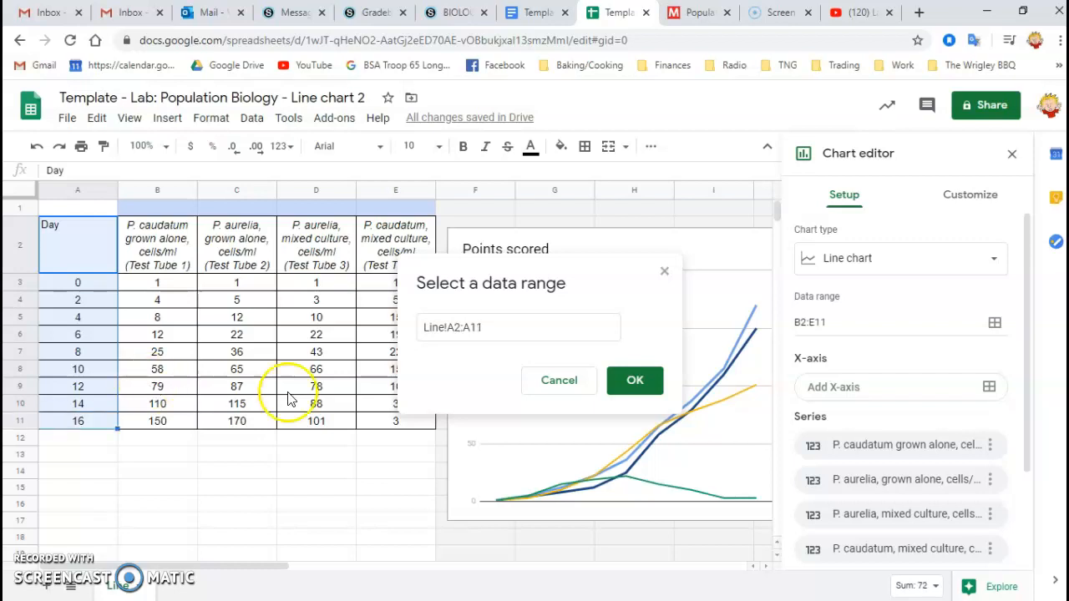
{"action": "left_click", "coordinate": [638, 383]}
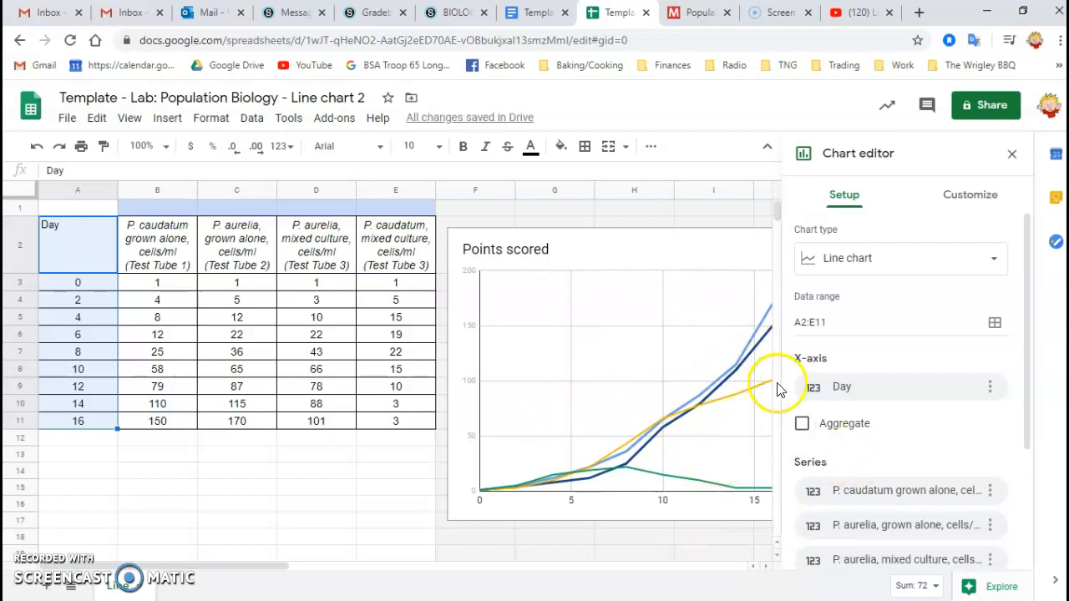
Step: Open the chart and axis title customization and enter "Time (Days" as the horizontal axis title
{"action": "left_click", "coordinate": [970, 200]}
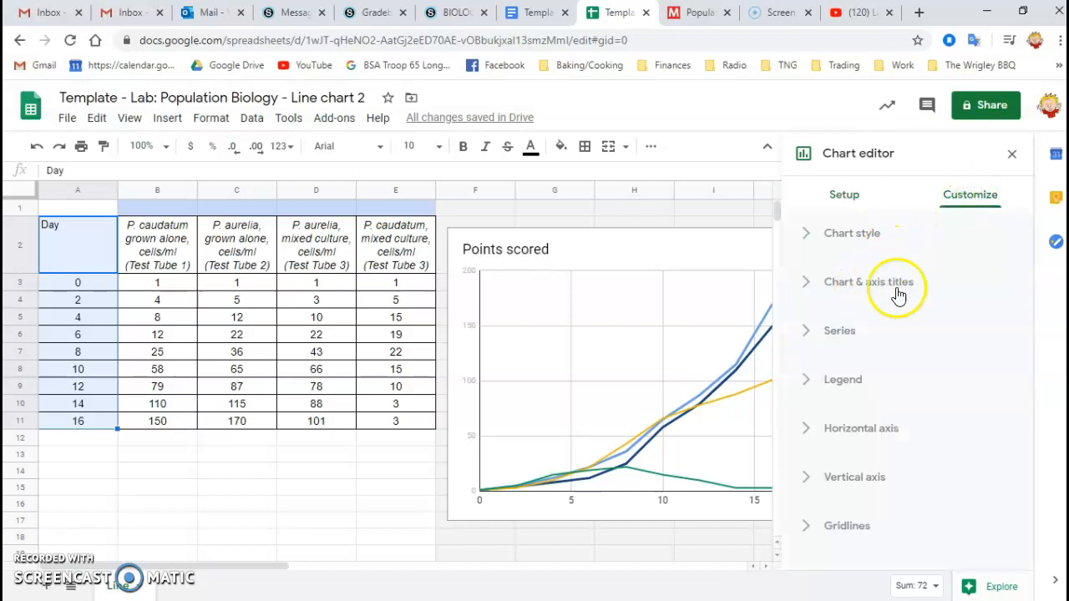
{"action": "left_click", "coordinate": [807, 289]}
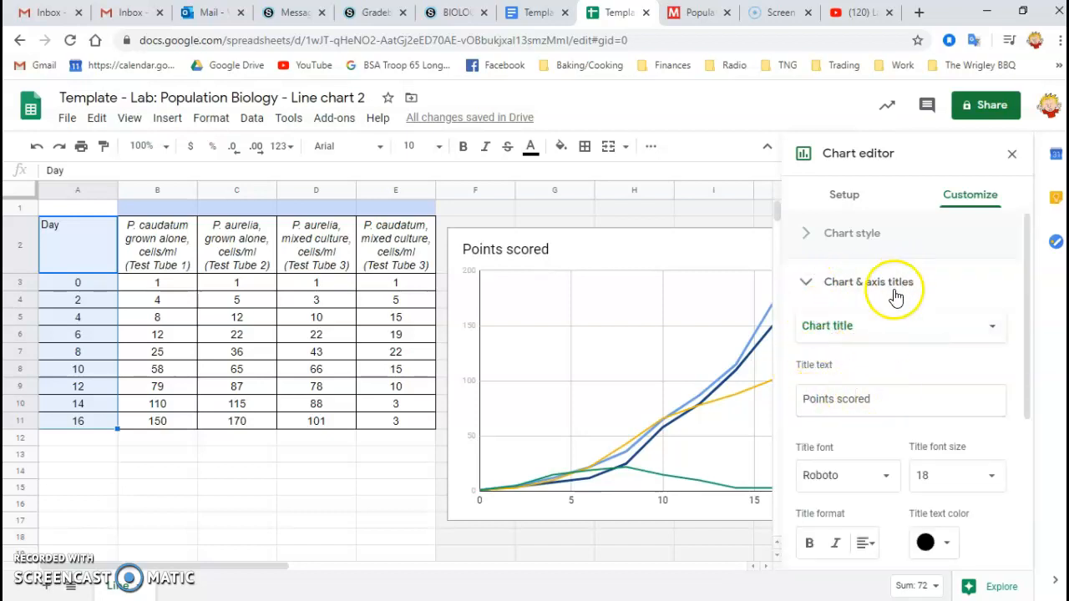
{"action": "left_click", "coordinate": [867, 334]}
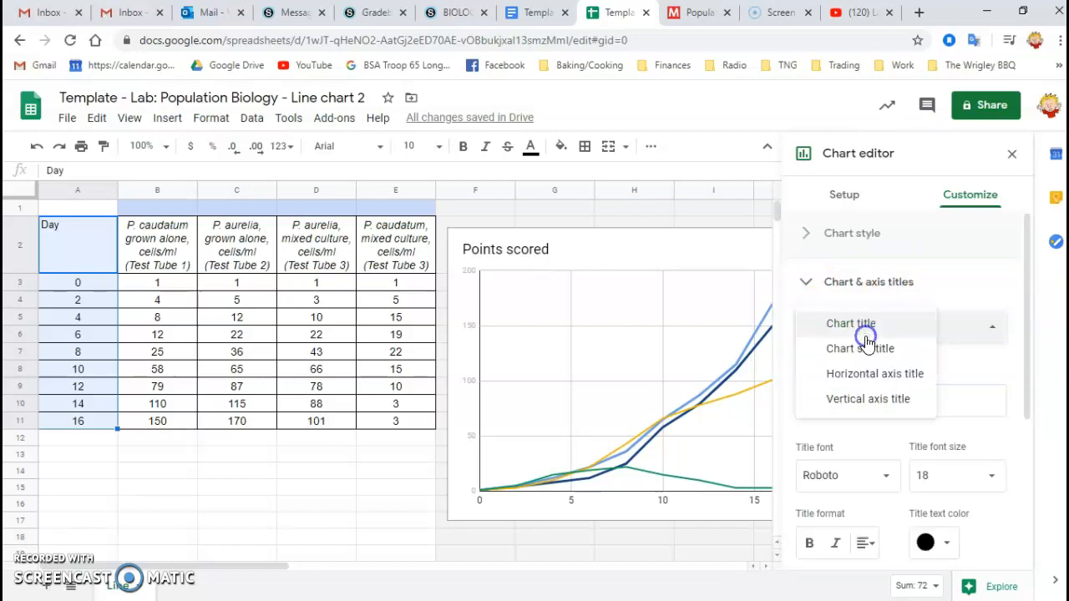
{"action": "left_click", "coordinate": [859, 386]}
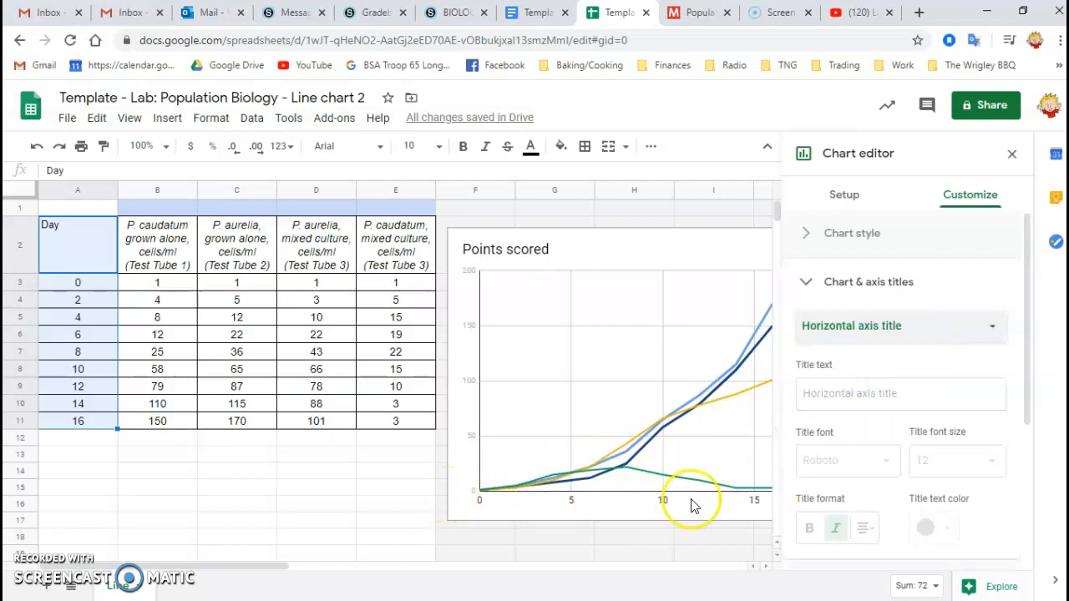
{"action": "left_click", "coordinate": [815, 394]}
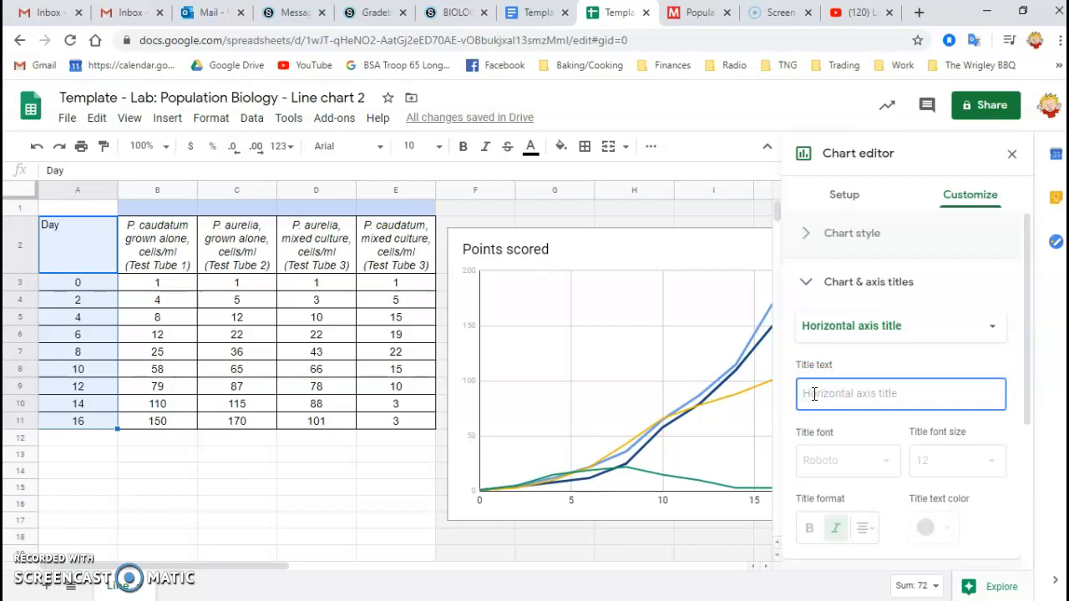
{"action": "type", "text": "Time (Days"}
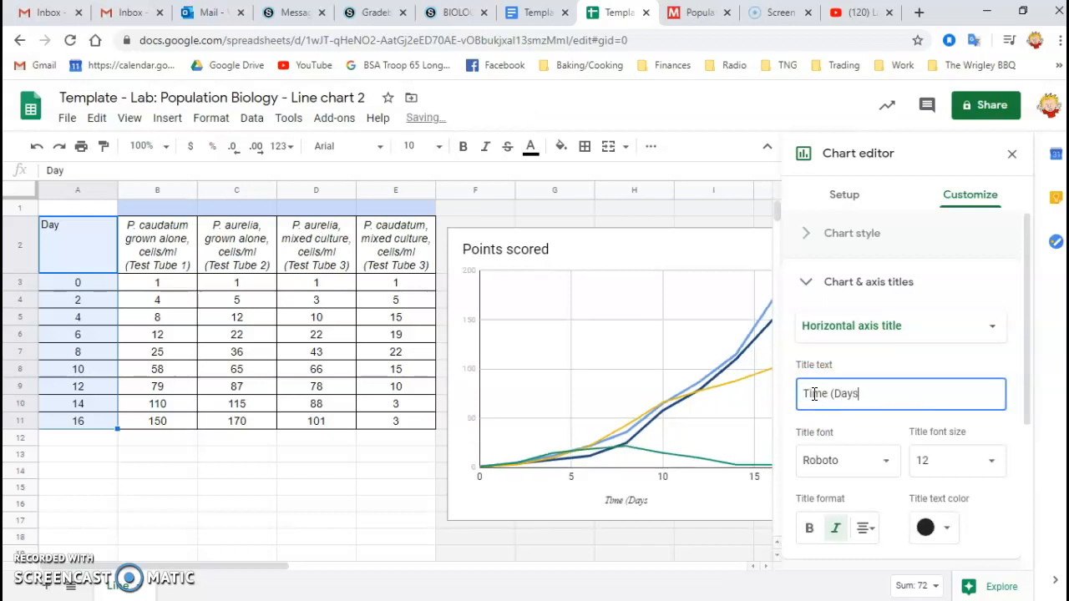
Step: Set the vertical axis title to "Population Size (cells/ml)"
{"action": "left_click", "coordinate": [925, 334]}
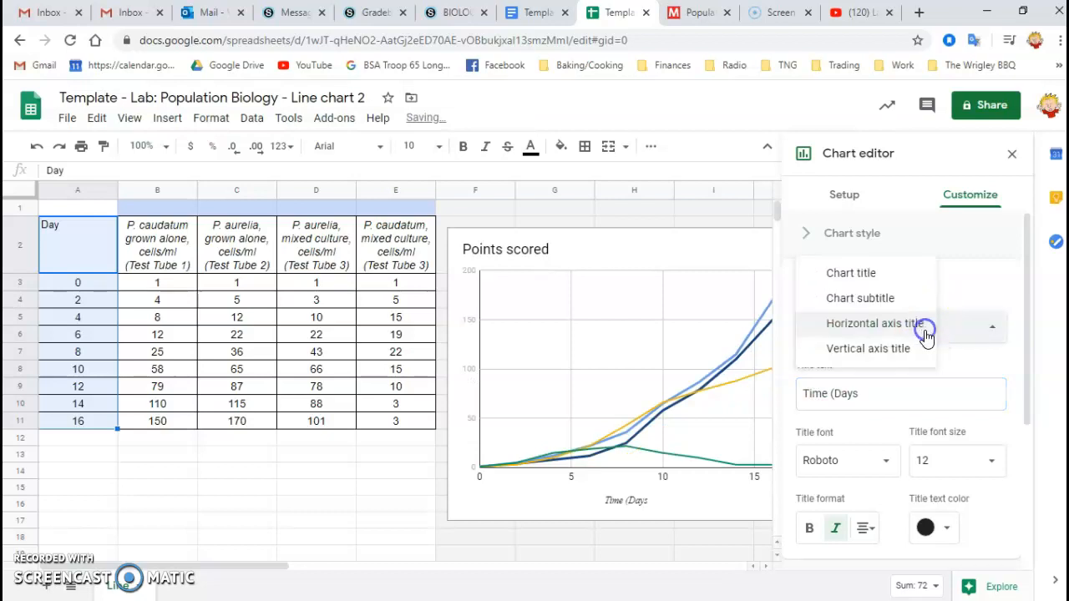
{"action": "left_click", "coordinate": [888, 348]}
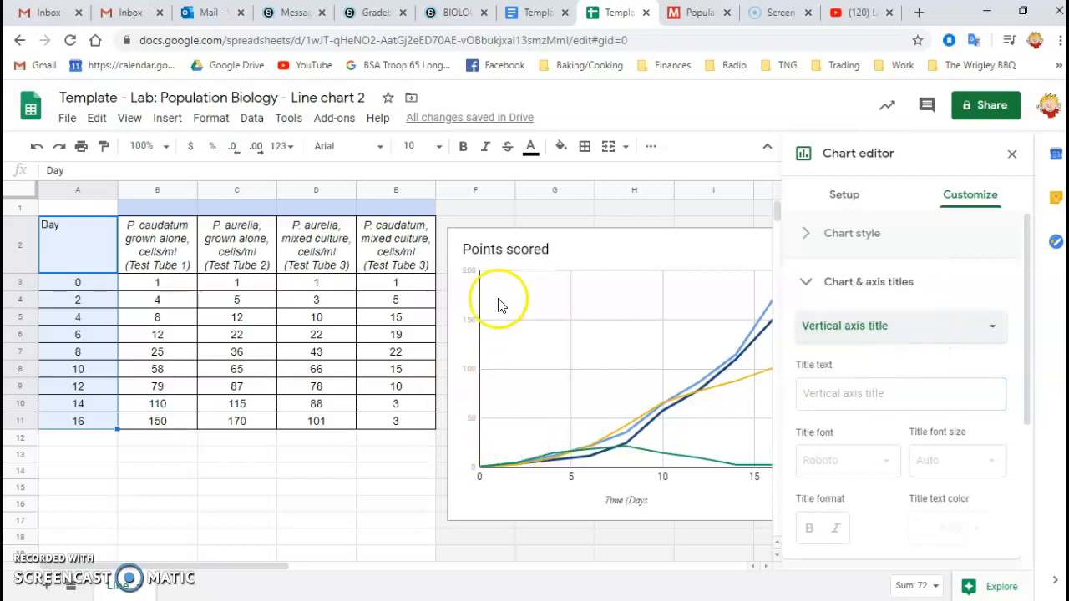
{"action": "left_click", "coordinate": [844, 393]}
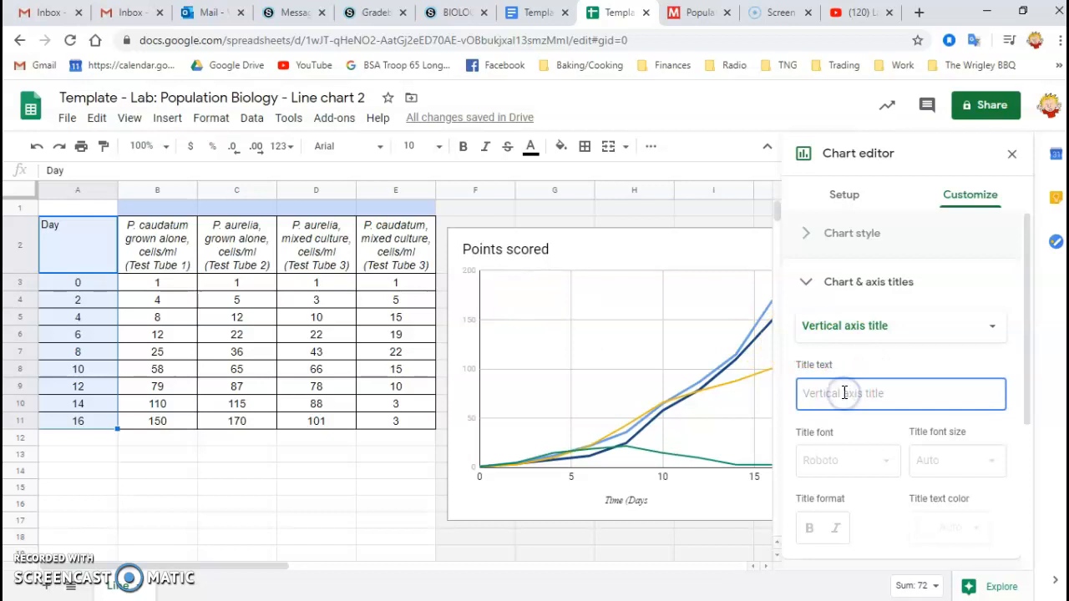
{"action": "type", "text": "Population Size (cells/"}
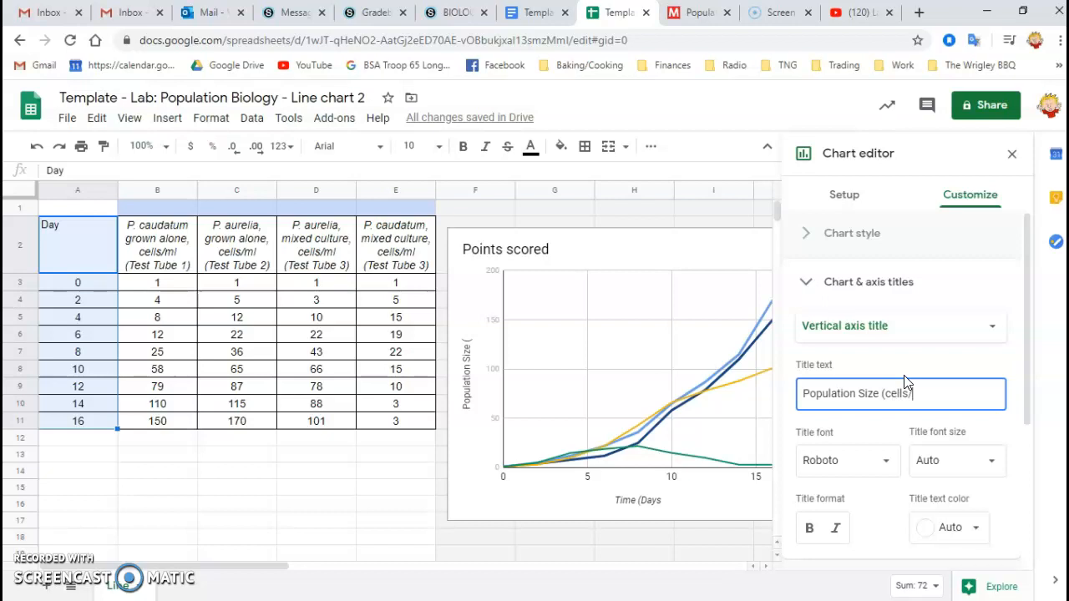
{"action": "type", "text": ")"}
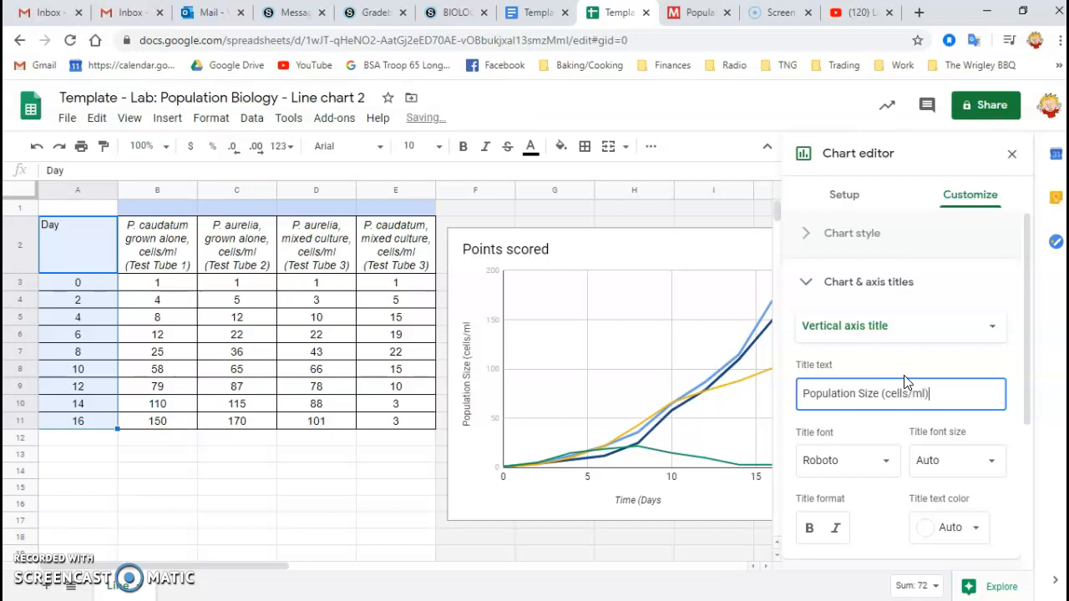
Step: Add the missing closing parenthesis to the horizontal axis title so it reads "Time (Days)"
{"action": "left_click", "coordinate": [939, 333]}
{"action": "left_click", "coordinate": [889, 255]}
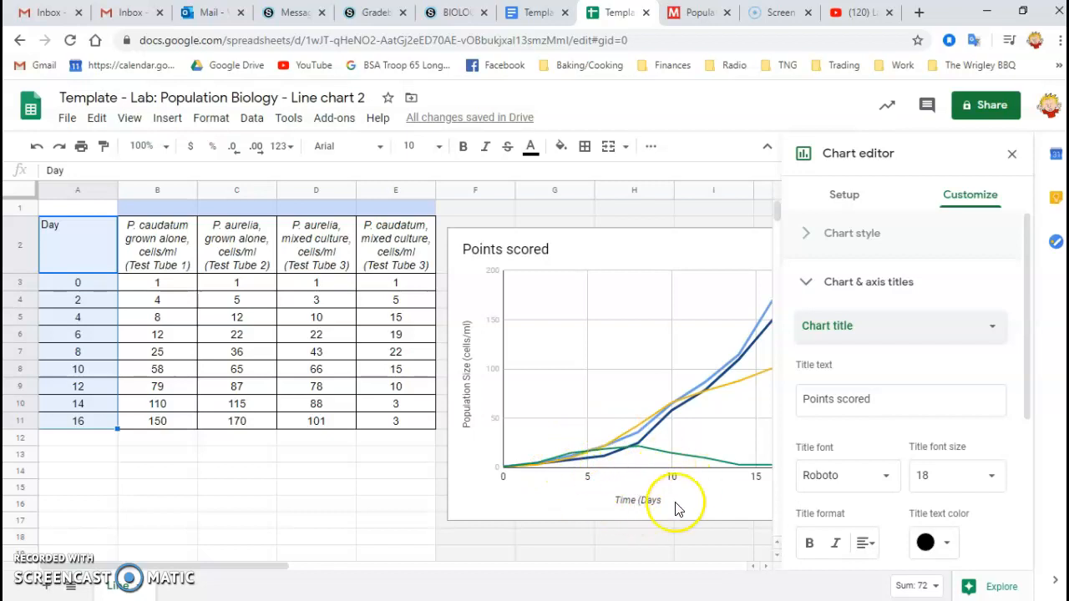
{"action": "left_click", "coordinate": [890, 326]}
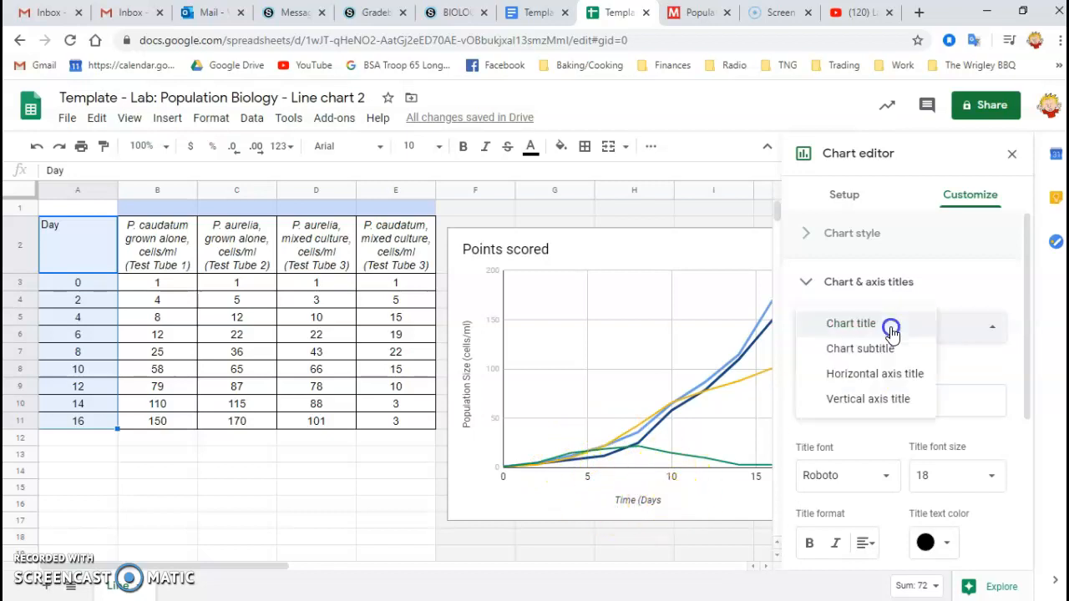
{"action": "left_click", "coordinate": [867, 375]}
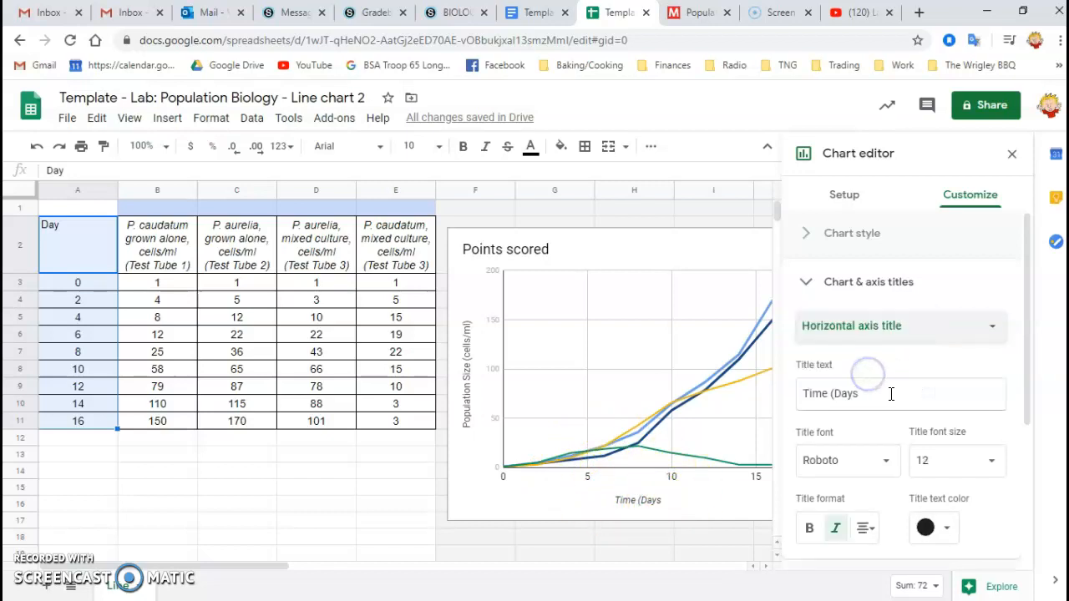
{"action": "left_click", "coordinate": [891, 396]}
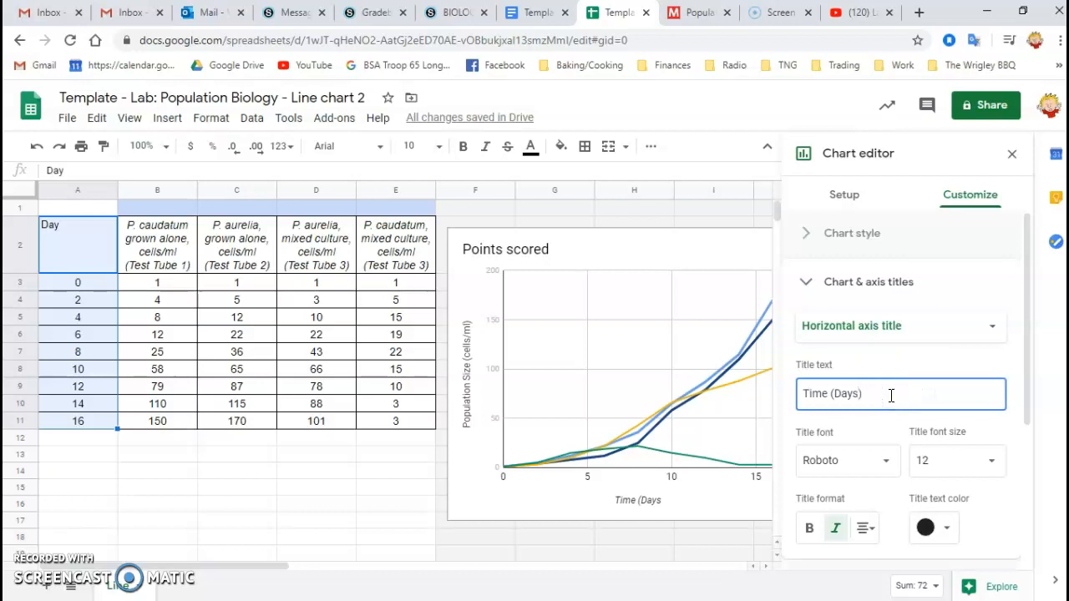
{"action": "type", "text": ")"}
{"action": "left_click", "coordinate": [683, 500]}
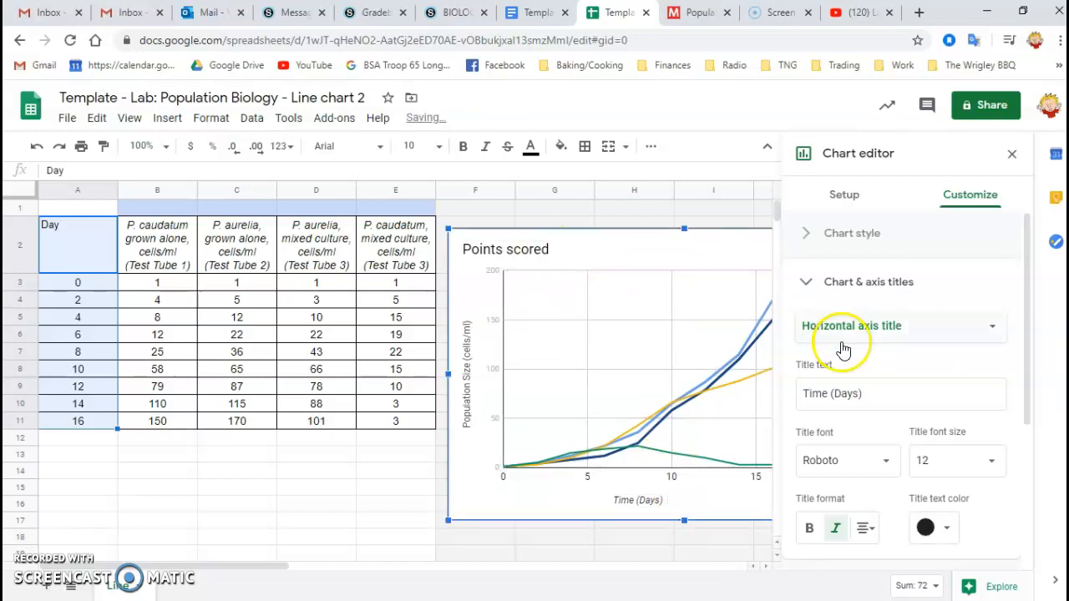
Step: Change the chart title to "Population Size vs. Time" and close the chart editor
{"action": "left_click", "coordinate": [848, 336]}
{"action": "left_click", "coordinate": [866, 269]}
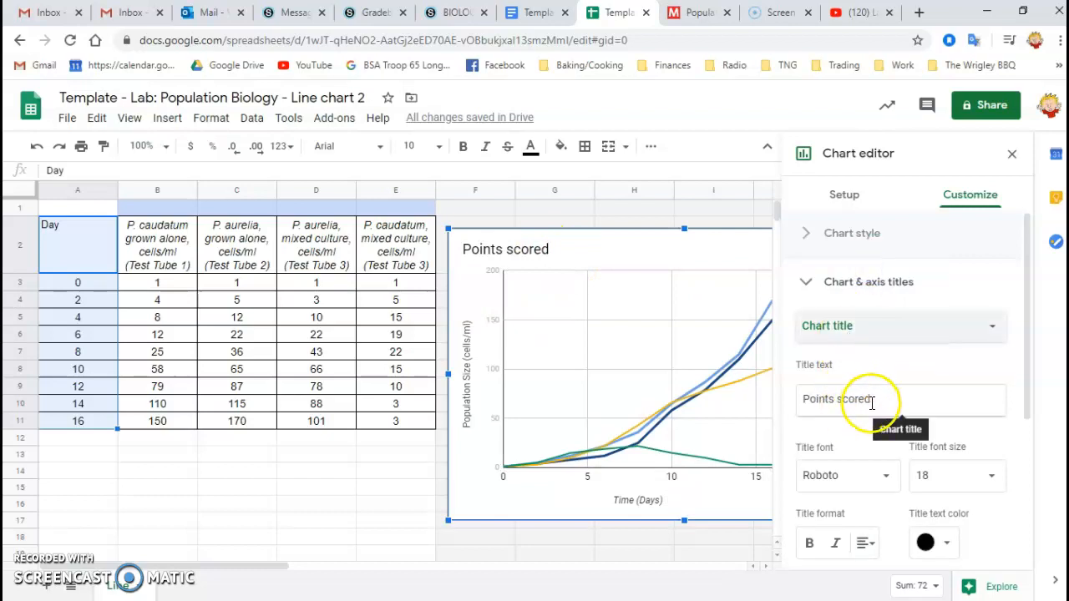
{"action": "left_click", "coordinate": [871, 404]}
{"action": "type", "text": "P"}
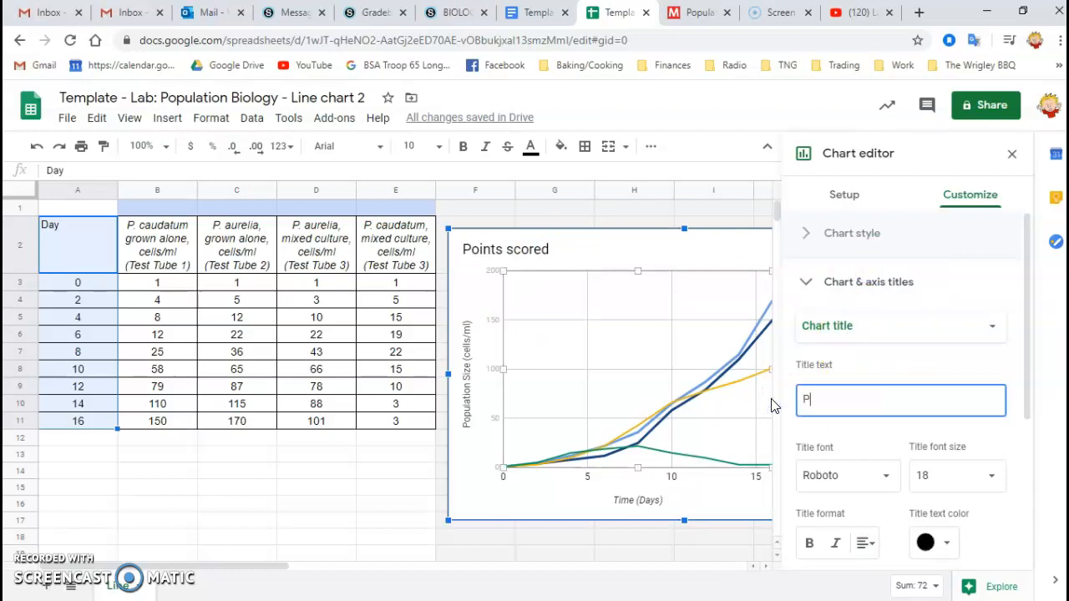
{"action": "type", "text": "opulationS"}
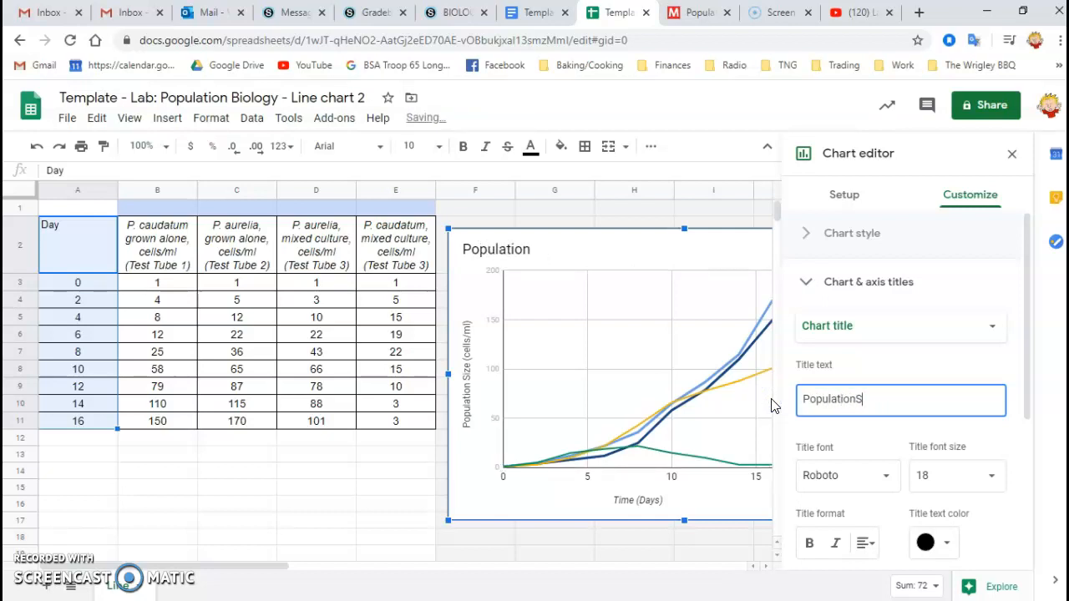
{"action": "key", "text": "BackSpace"}
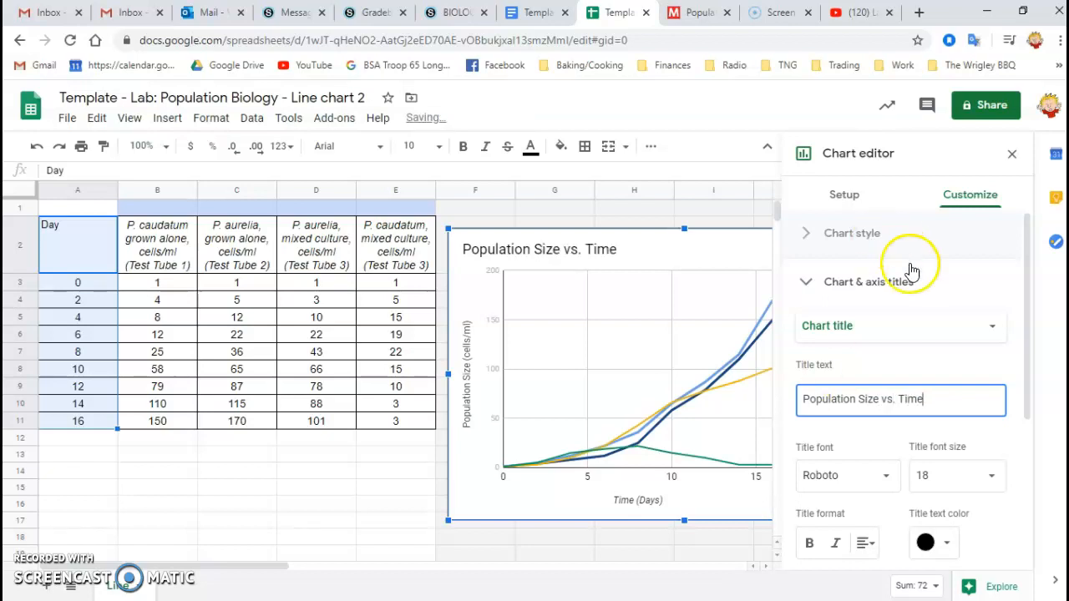
{"action": "left_click", "coordinate": [1011, 154]}
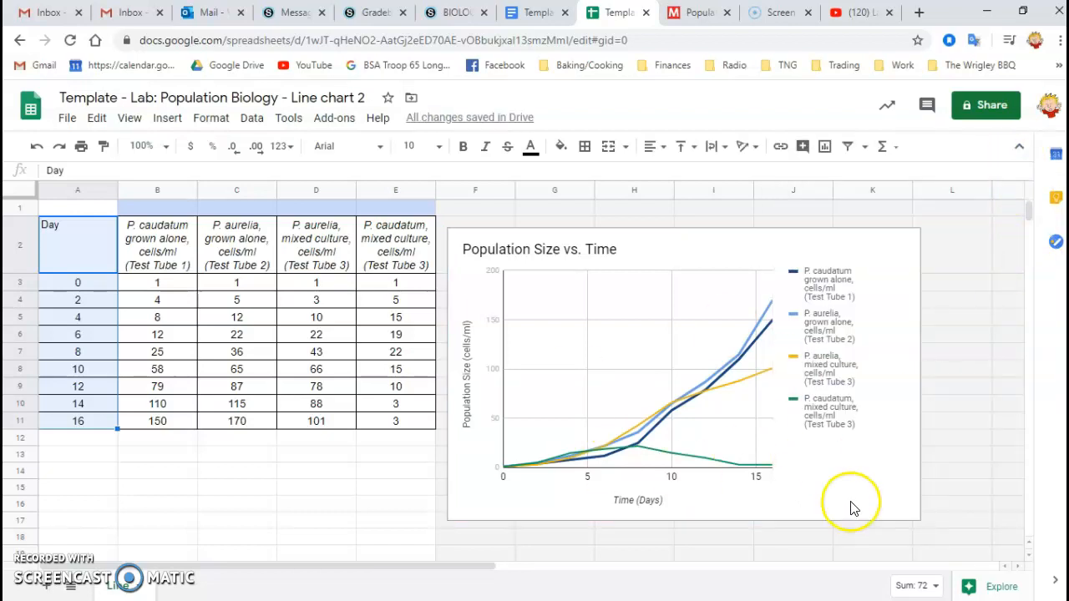
{"action": "left_click", "coordinate": [887, 370]}
{"action": "right_click", "coordinate": [887, 370]}
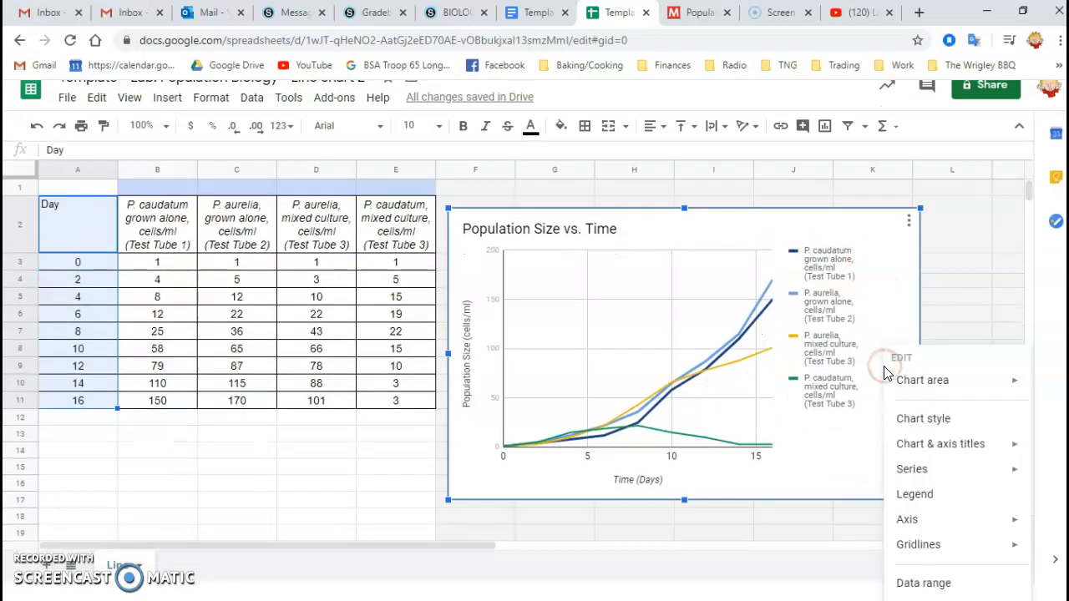
{"action": "mouse_move", "coordinate": [924, 520]}
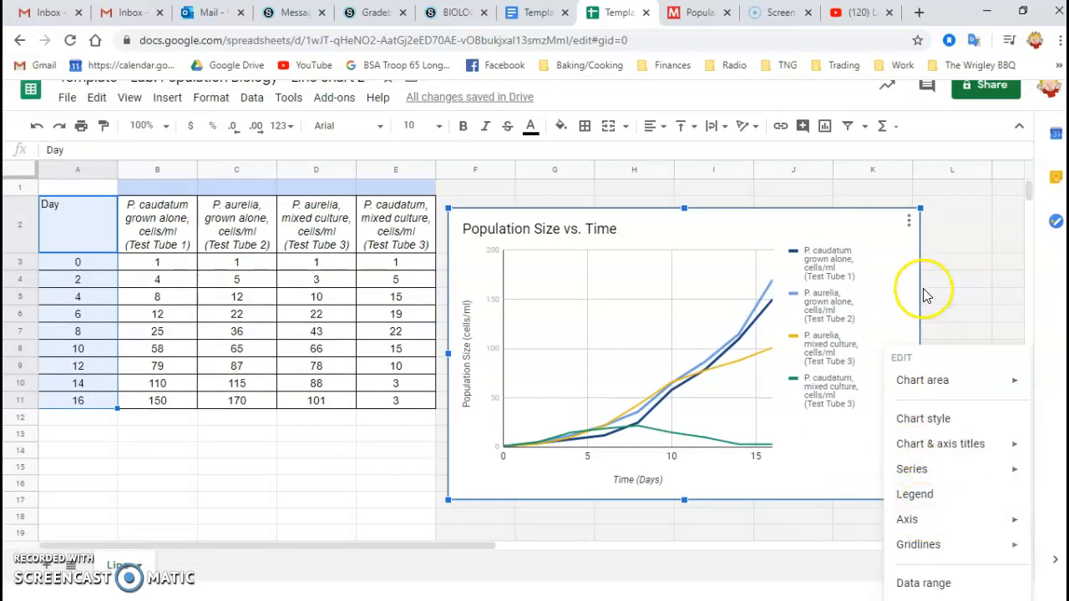
{"action": "right_click", "coordinate": [907, 280]}
{"action": "right_click", "coordinate": [886, 306]}
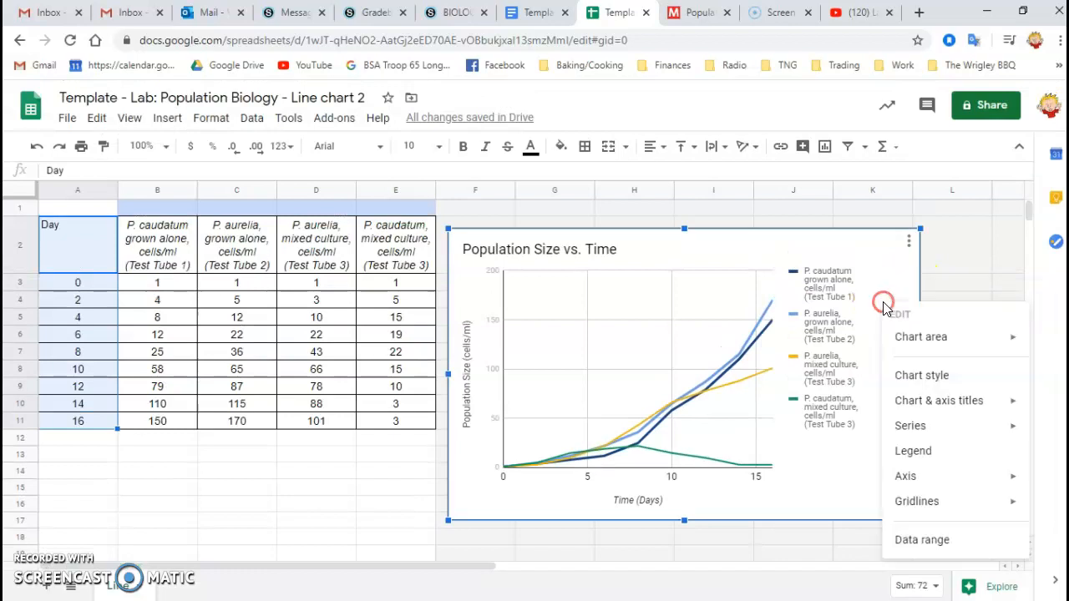
{"action": "left_click", "coordinate": [835, 233]}
{"action": "left_click", "coordinate": [892, 307]}
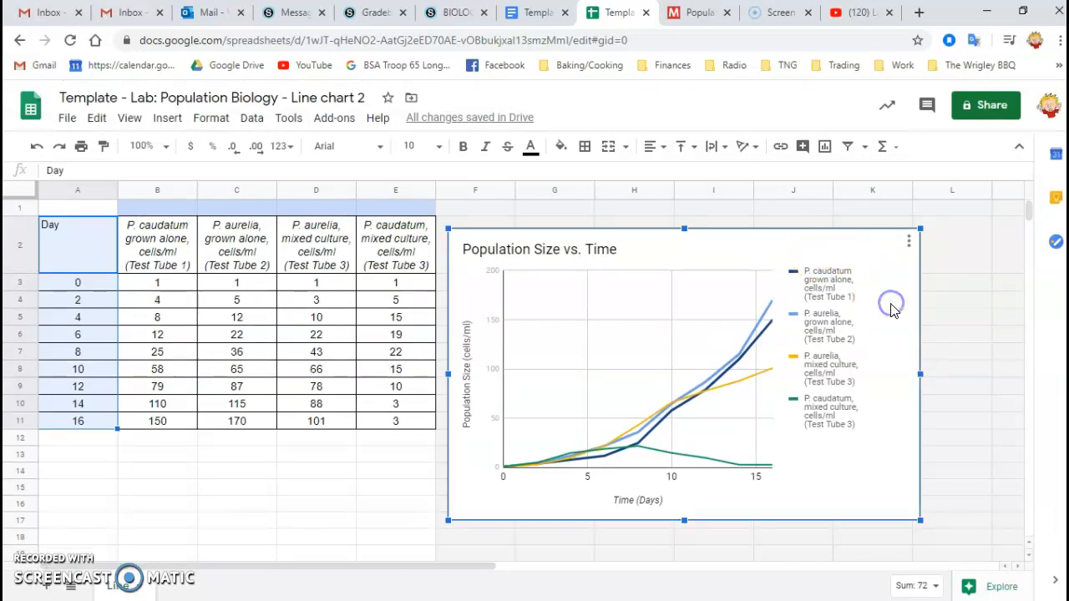
{"action": "left_click", "coordinate": [841, 480]}
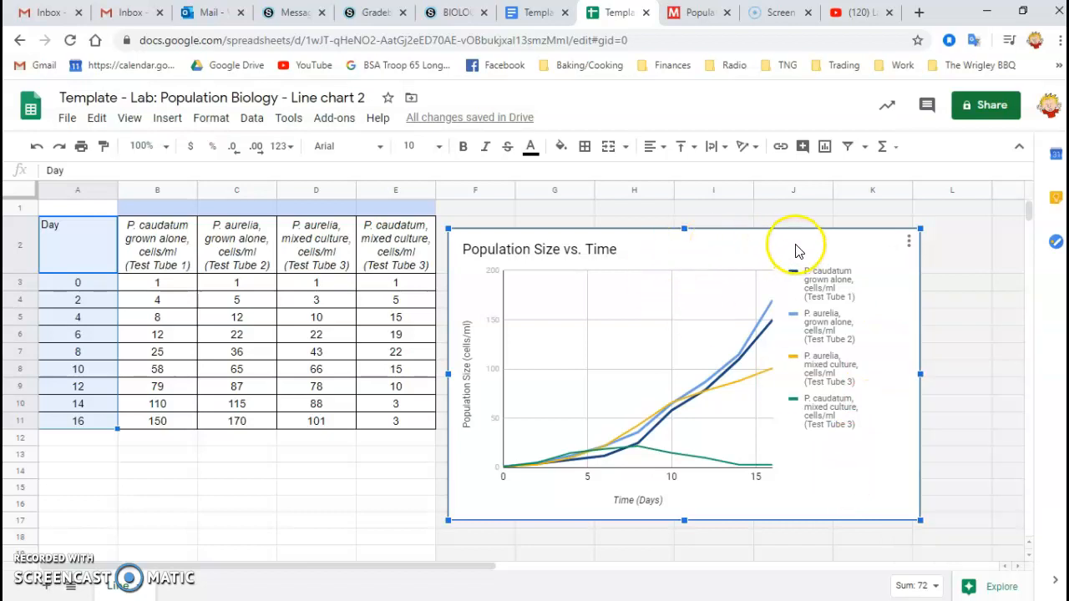
Step: Copy the finished chart and paste it into the Google Docs lab document under question 6, linked to the spreadsheet, replacing a "Points scored" chart
{"action": "key", "text": "ctrl+c"}
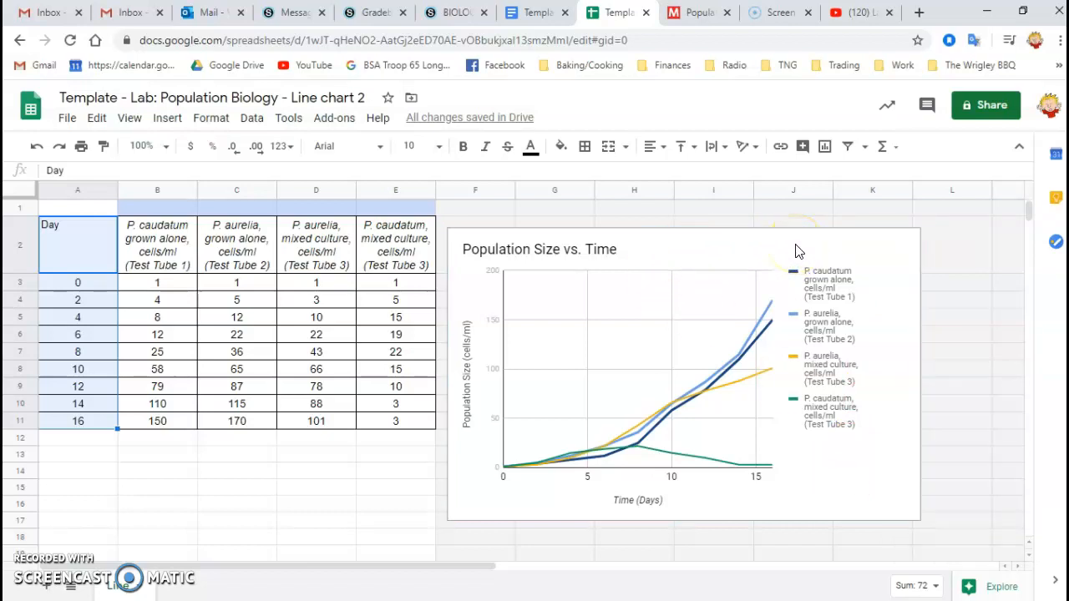
{"action": "left_click", "coordinate": [535, 14]}
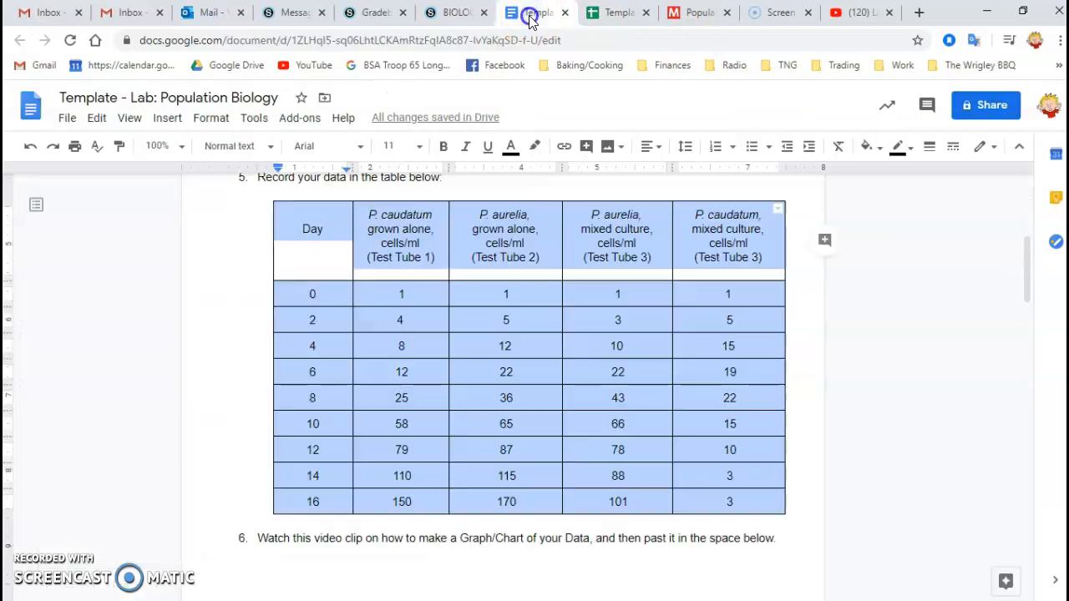
{"action": "scroll", "coordinate": [484, 424], "scroll_direction": "down", "scroll_amount": 4}
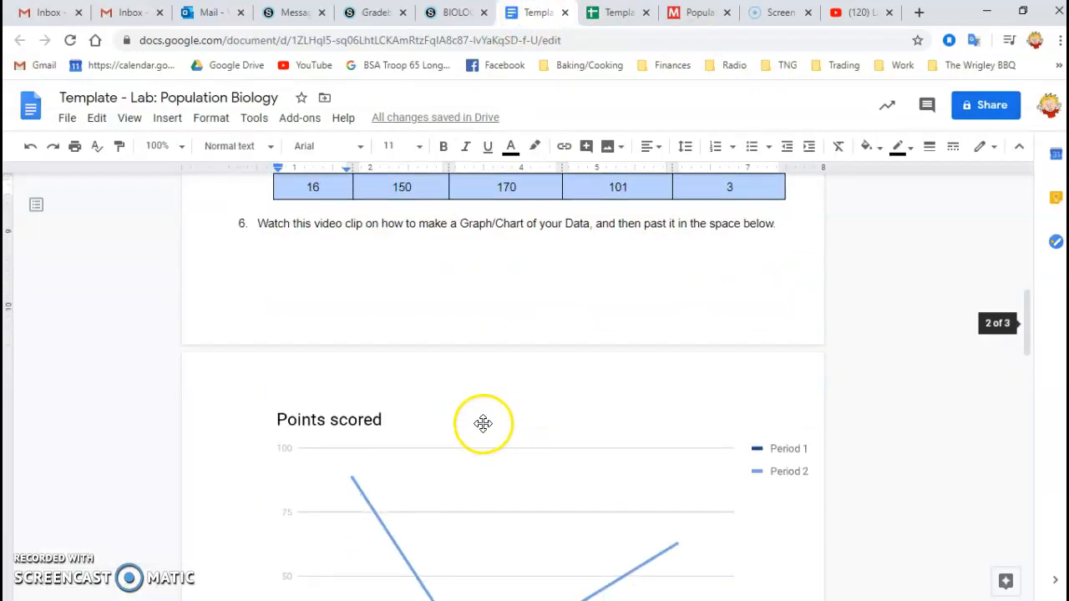
{"action": "scroll", "coordinate": [492, 465], "scroll_direction": "down", "scroll_amount": 2}
{"action": "left_click", "coordinate": [591, 410]}
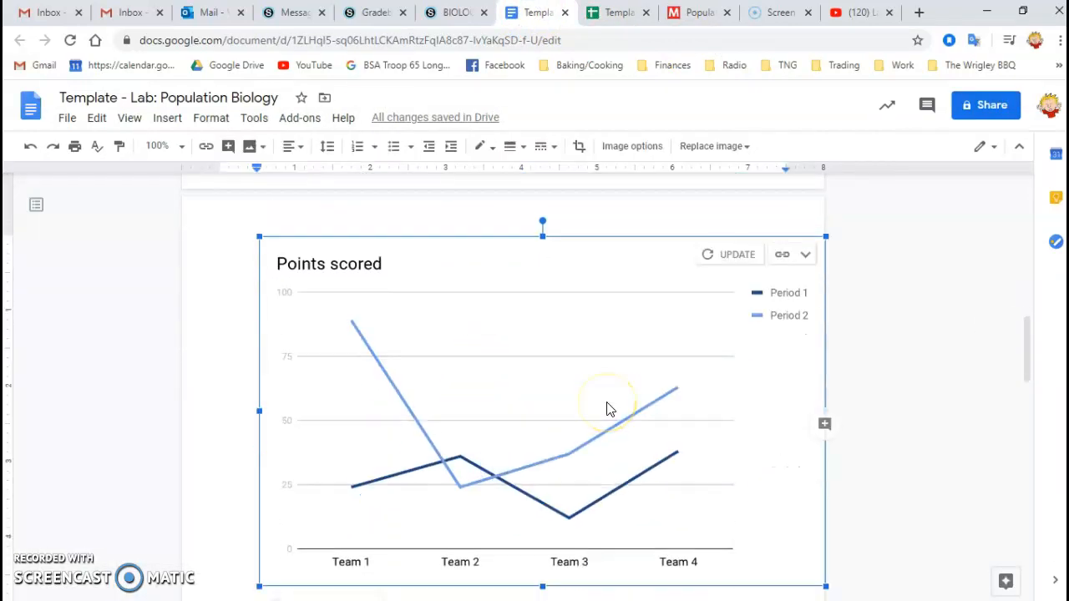
{"action": "key", "text": "Delete"}
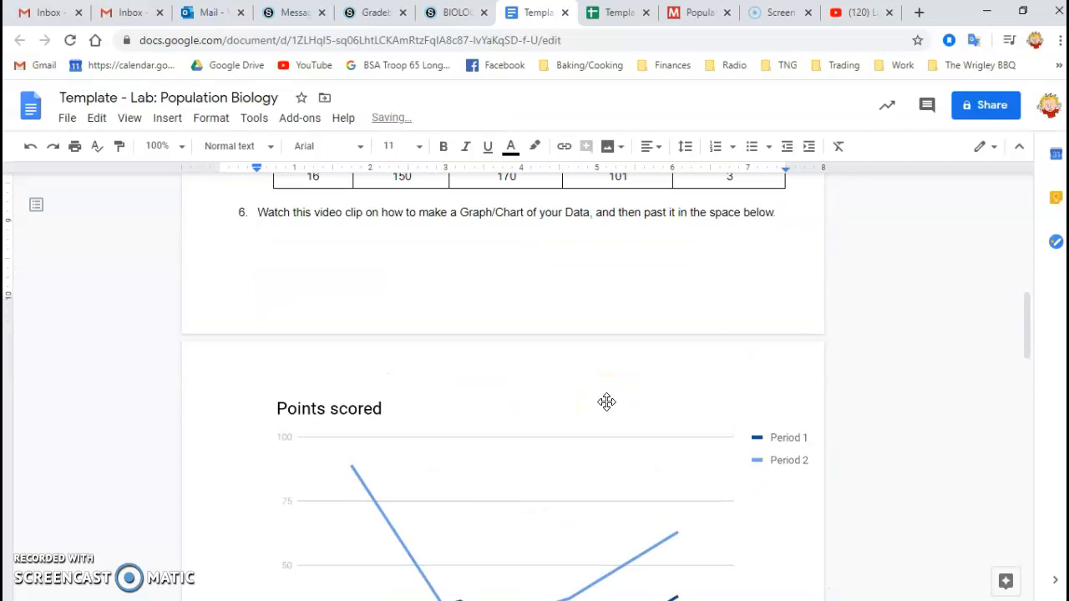
{"action": "key", "text": "ctrl+v"}
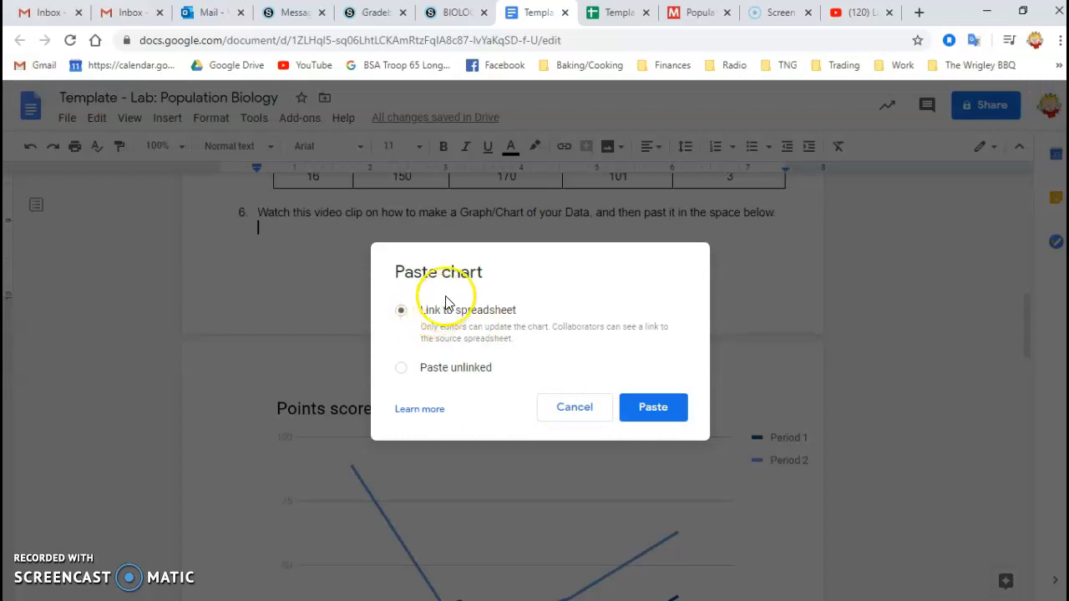
{"action": "left_click", "coordinate": [653, 410]}
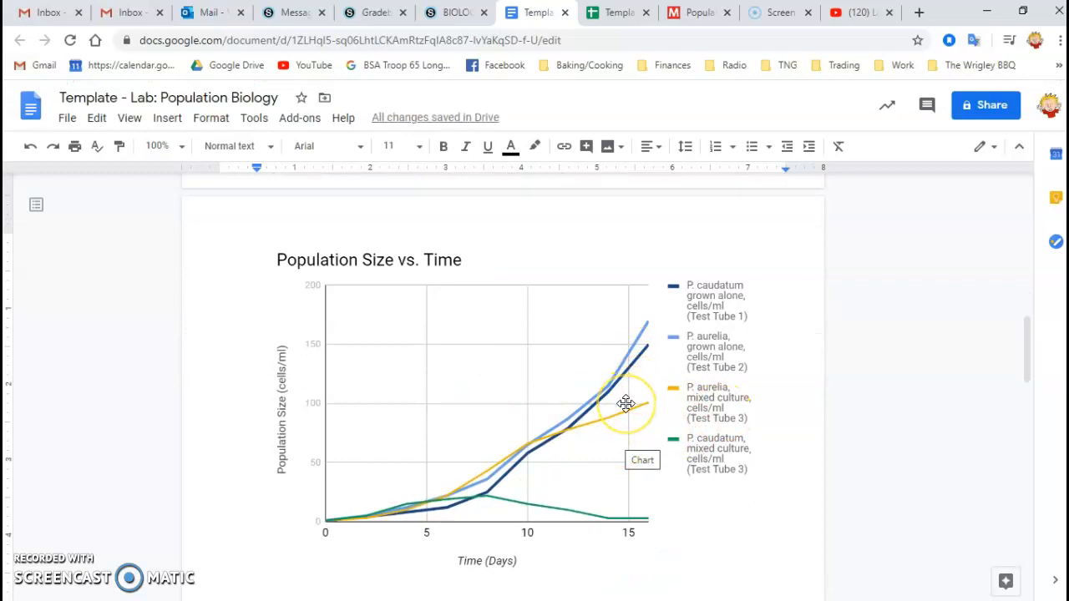
Step: Delete the leftover "Points scored" chart below the pasted chart and remove the indent of its line
{"action": "scroll", "coordinate": [625, 404], "scroll_direction": "down", "scroll_amount": 5}
{"action": "left_click", "coordinate": [627, 409]}
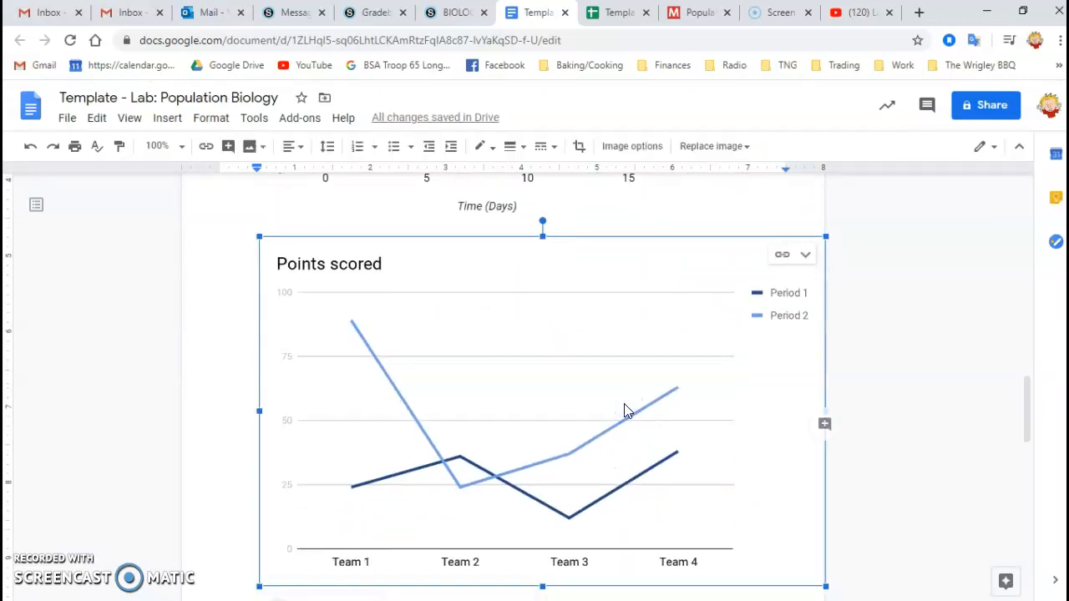
{"action": "key", "text": "Delete"}
{"action": "key", "text": "BackSpace"}
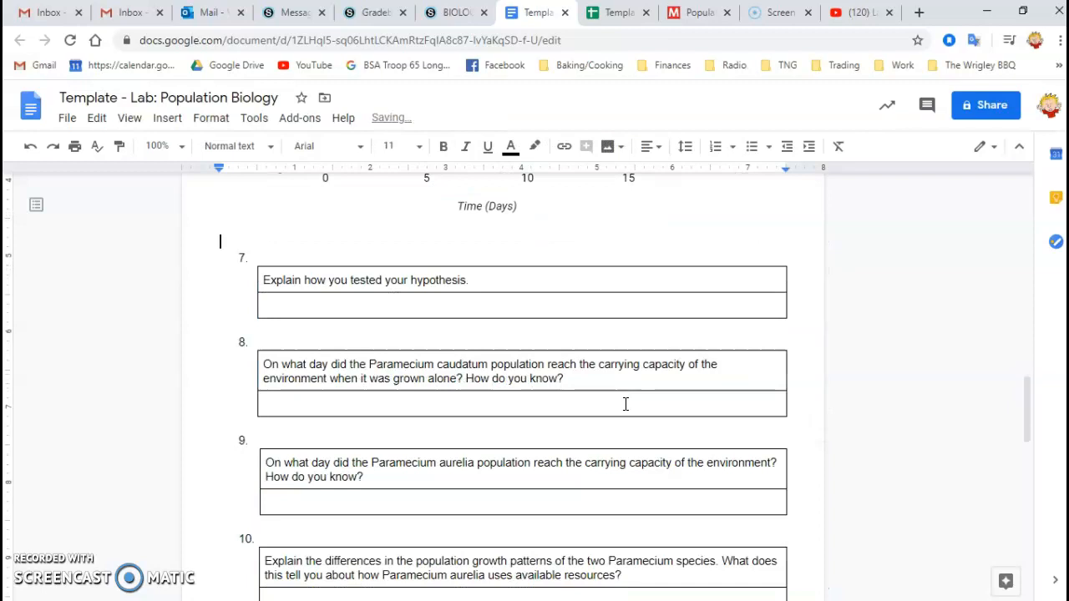
Step: Remove the blank line between the Population Size vs. Time chart and question 7
{"action": "scroll", "coordinate": [625, 404], "scroll_direction": "up", "scroll_amount": 2}
{"action": "left_click", "coordinate": [529, 400]}
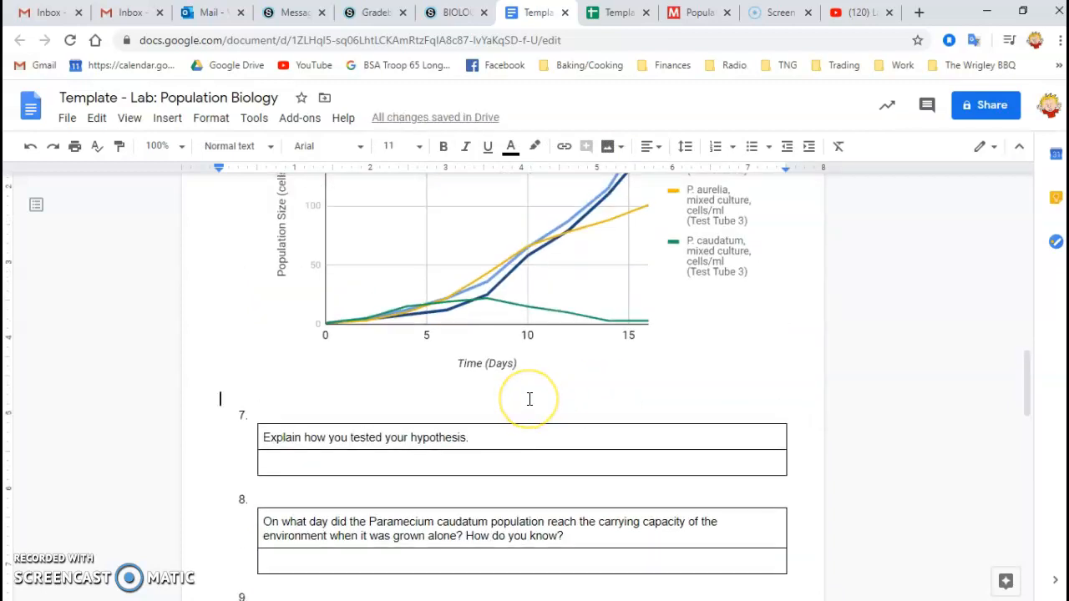
{"action": "key", "text": "Delete"}
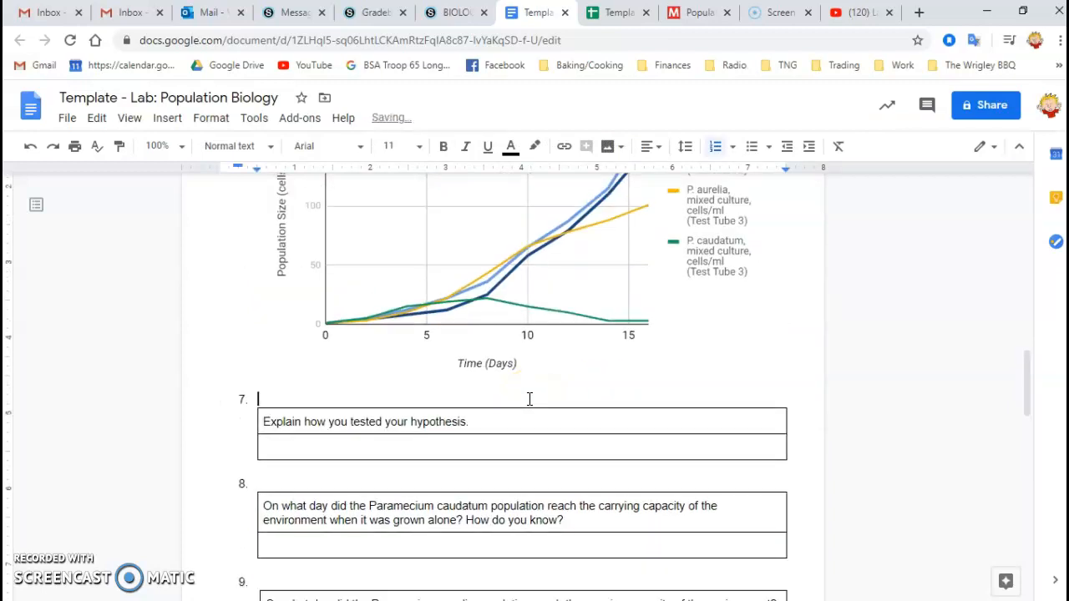
Step: Review the lab document from the pasted chart through questions 7 to 12 and back to question 6
{"action": "scroll", "coordinate": [596, 360], "scroll_direction": "up", "scroll_amount": 2}
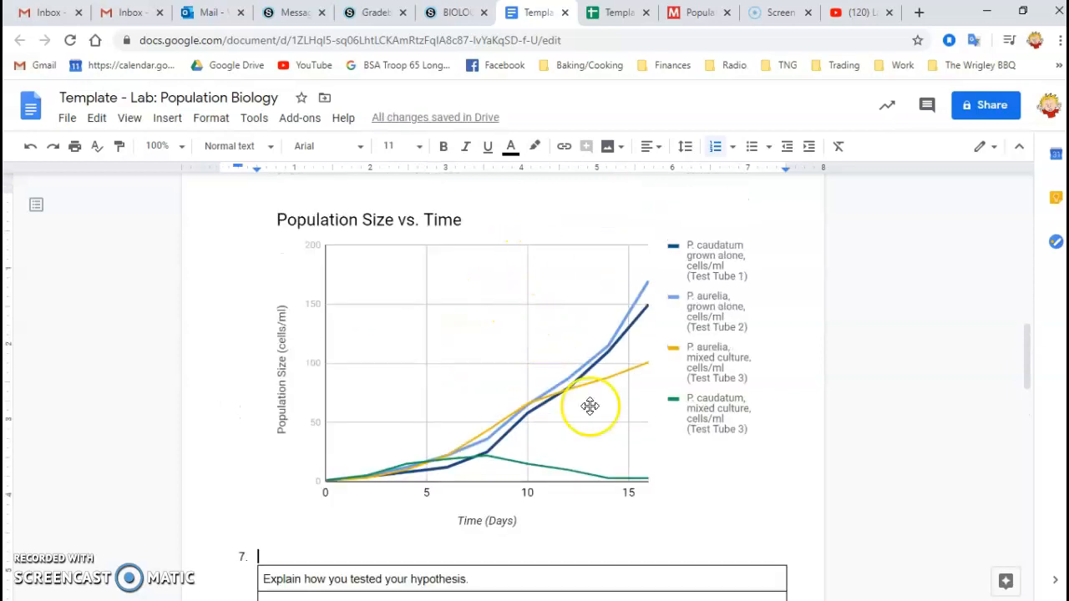
{"action": "scroll", "coordinate": [573, 384], "scroll_direction": "down", "scroll_amount": 3}
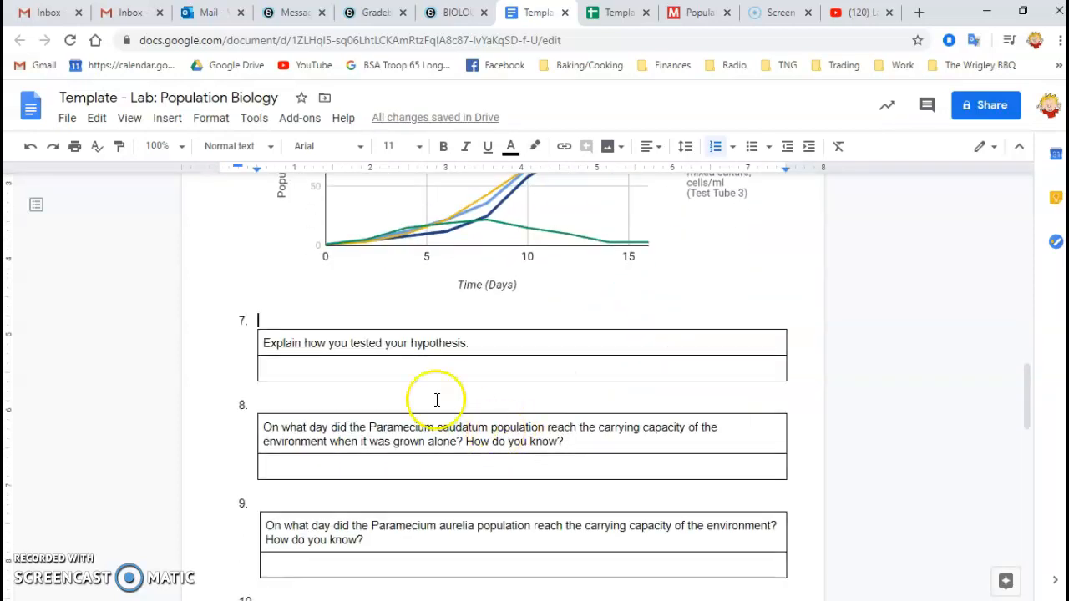
{"action": "scroll", "coordinate": [436, 400], "scroll_direction": "down", "scroll_amount": 8}
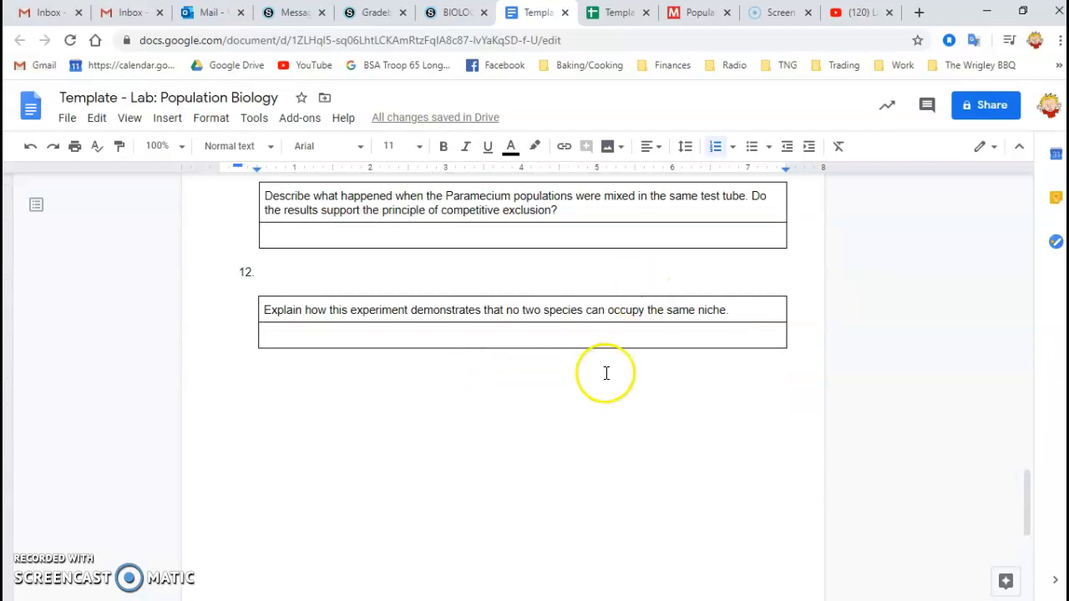
{"action": "scroll", "coordinate": [673, 389], "scroll_direction": "up", "scroll_amount": 10}
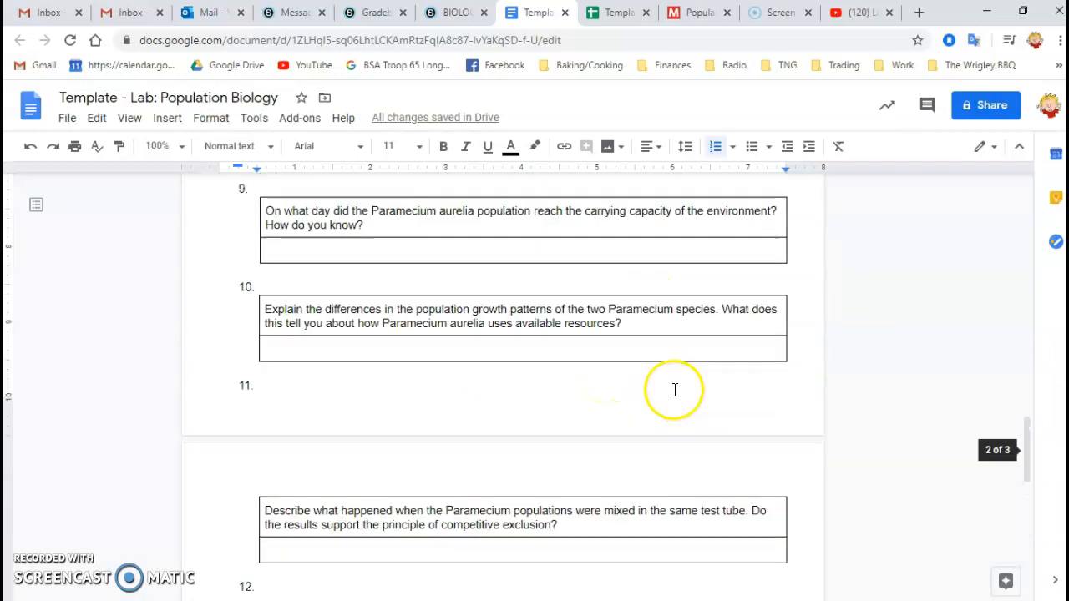
{"action": "scroll", "coordinate": [673, 389], "scroll_direction": "up", "scroll_amount": 2}
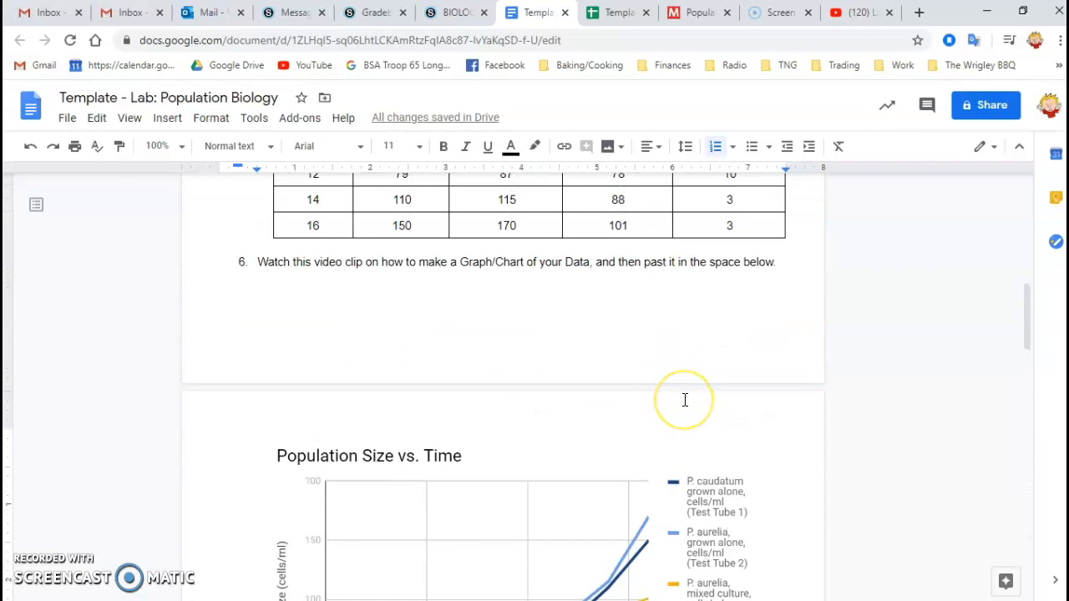